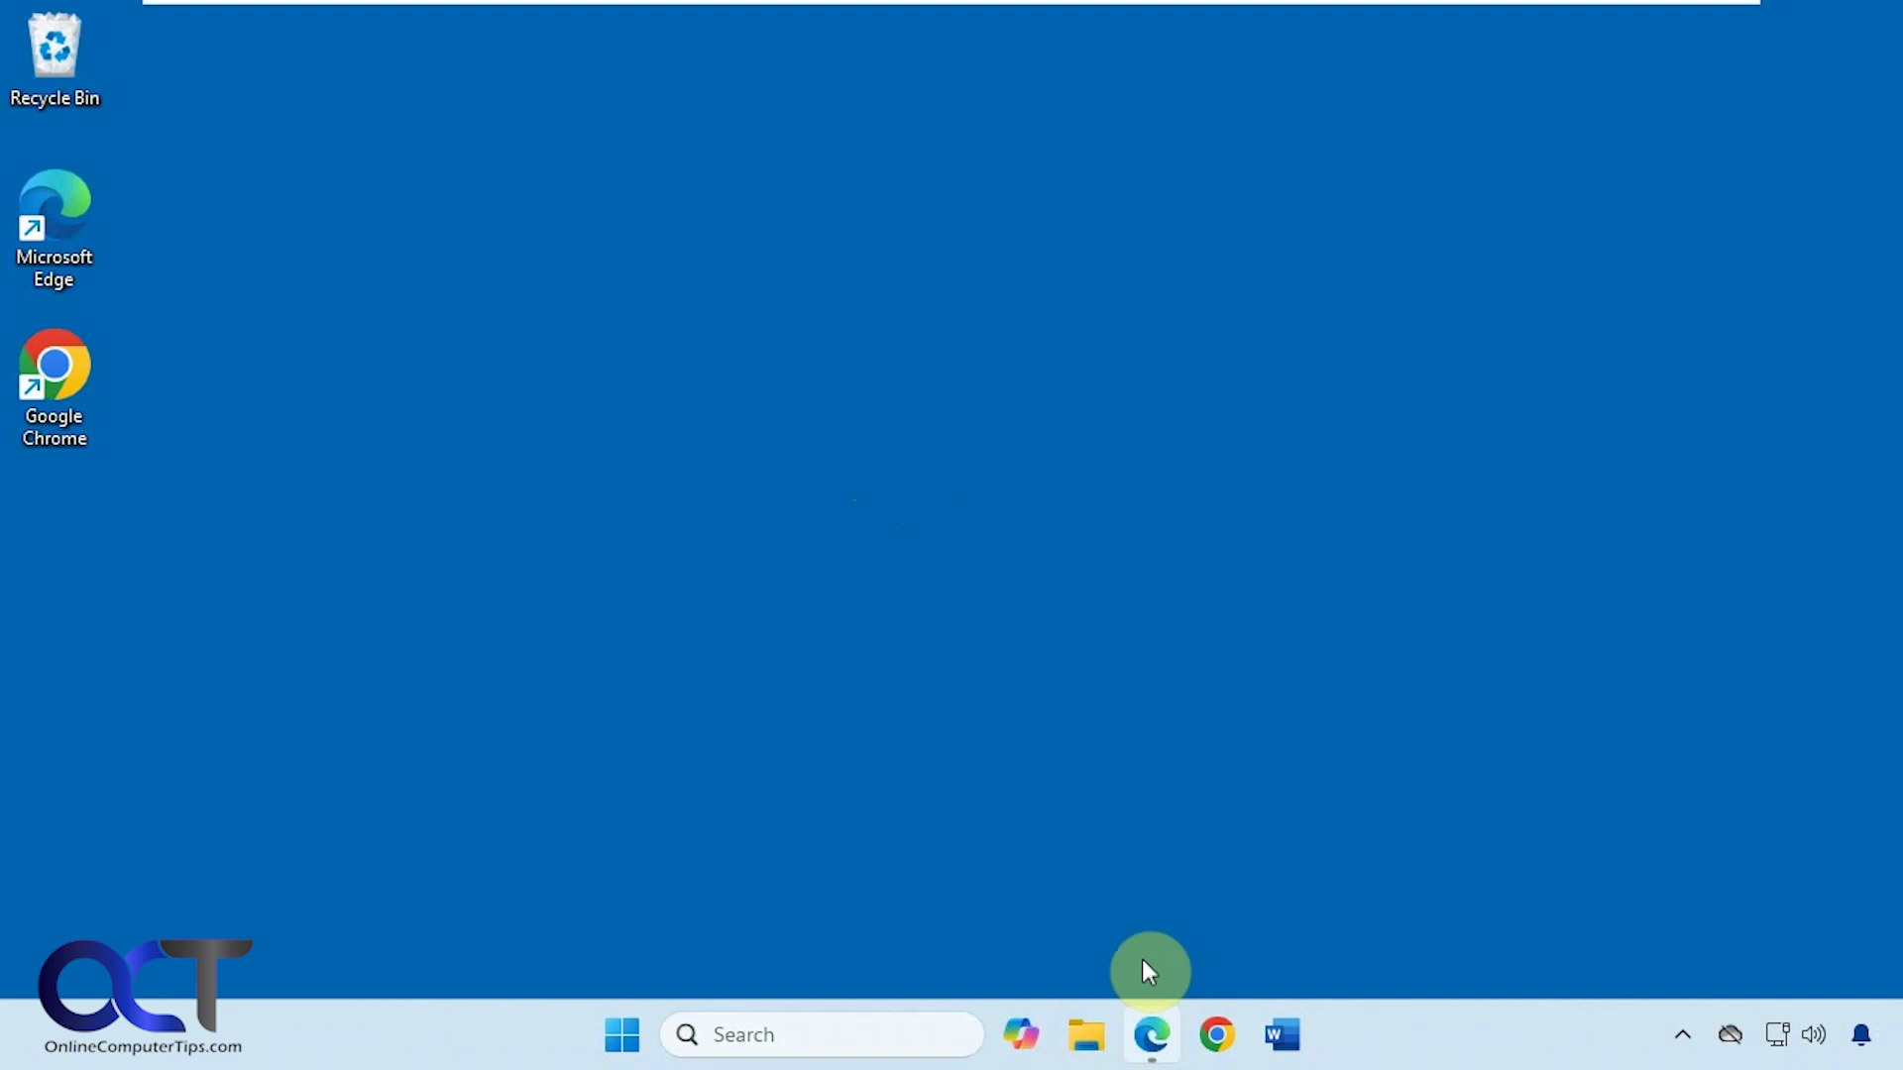
Bring up Edge, play the Red Bull Rampage 2022 video, and pop it into picture-in-picture
{"action": "left_click", "coordinate": [1153, 1037]}
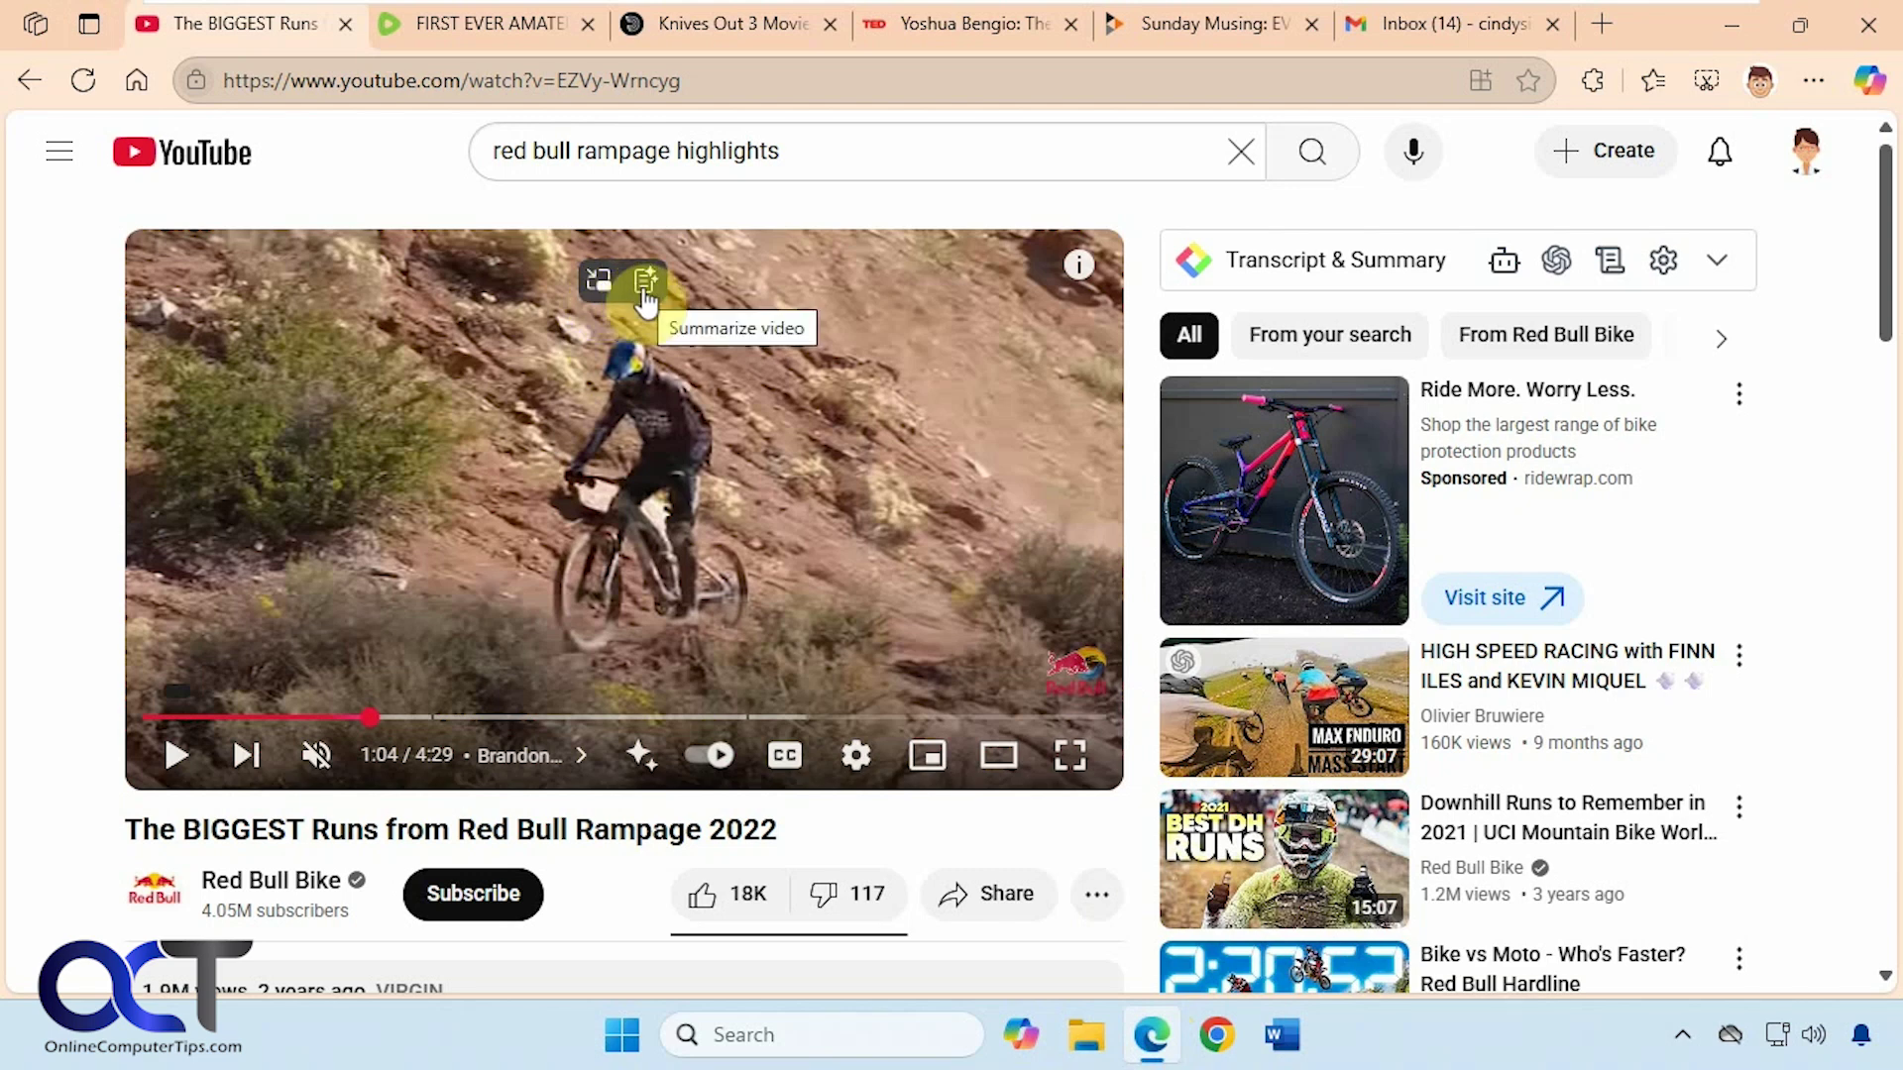
{"action": "left_click", "coordinate": [188, 758]}
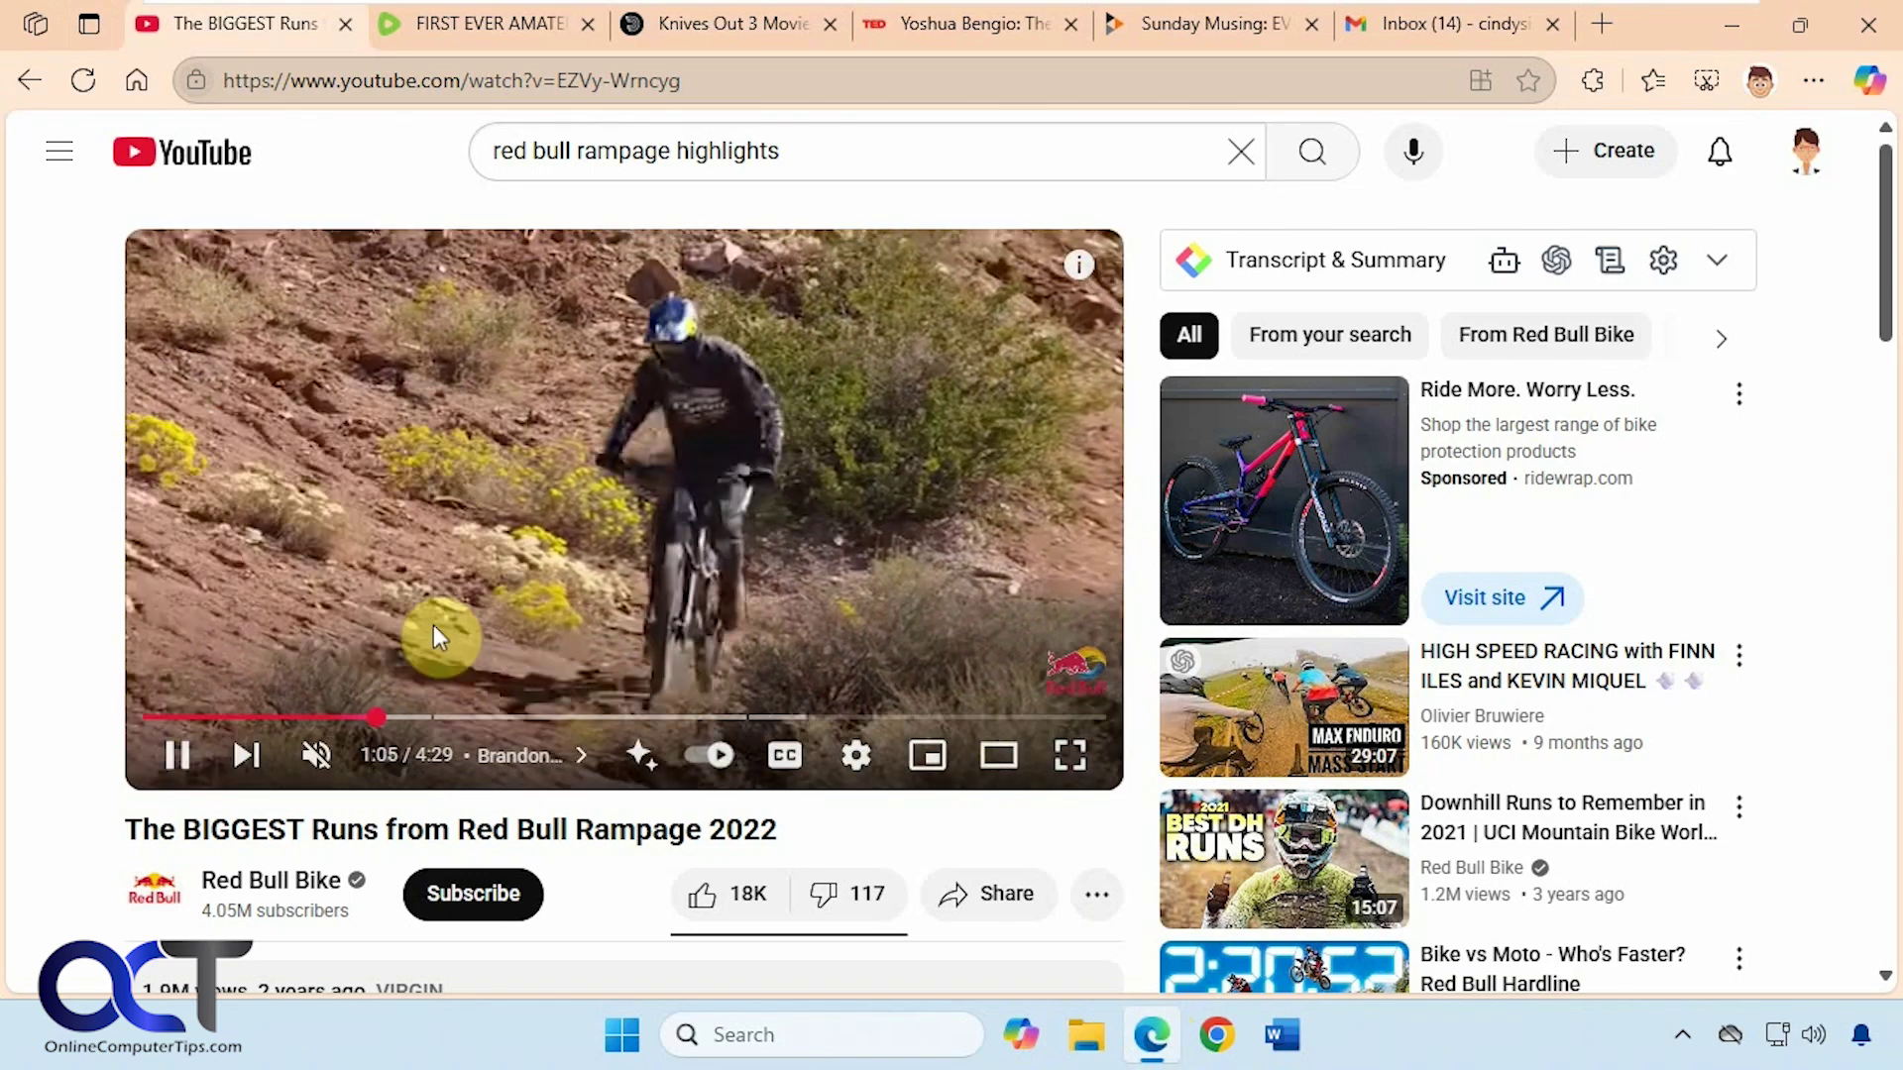
{"action": "left_click", "coordinate": [595, 298]}
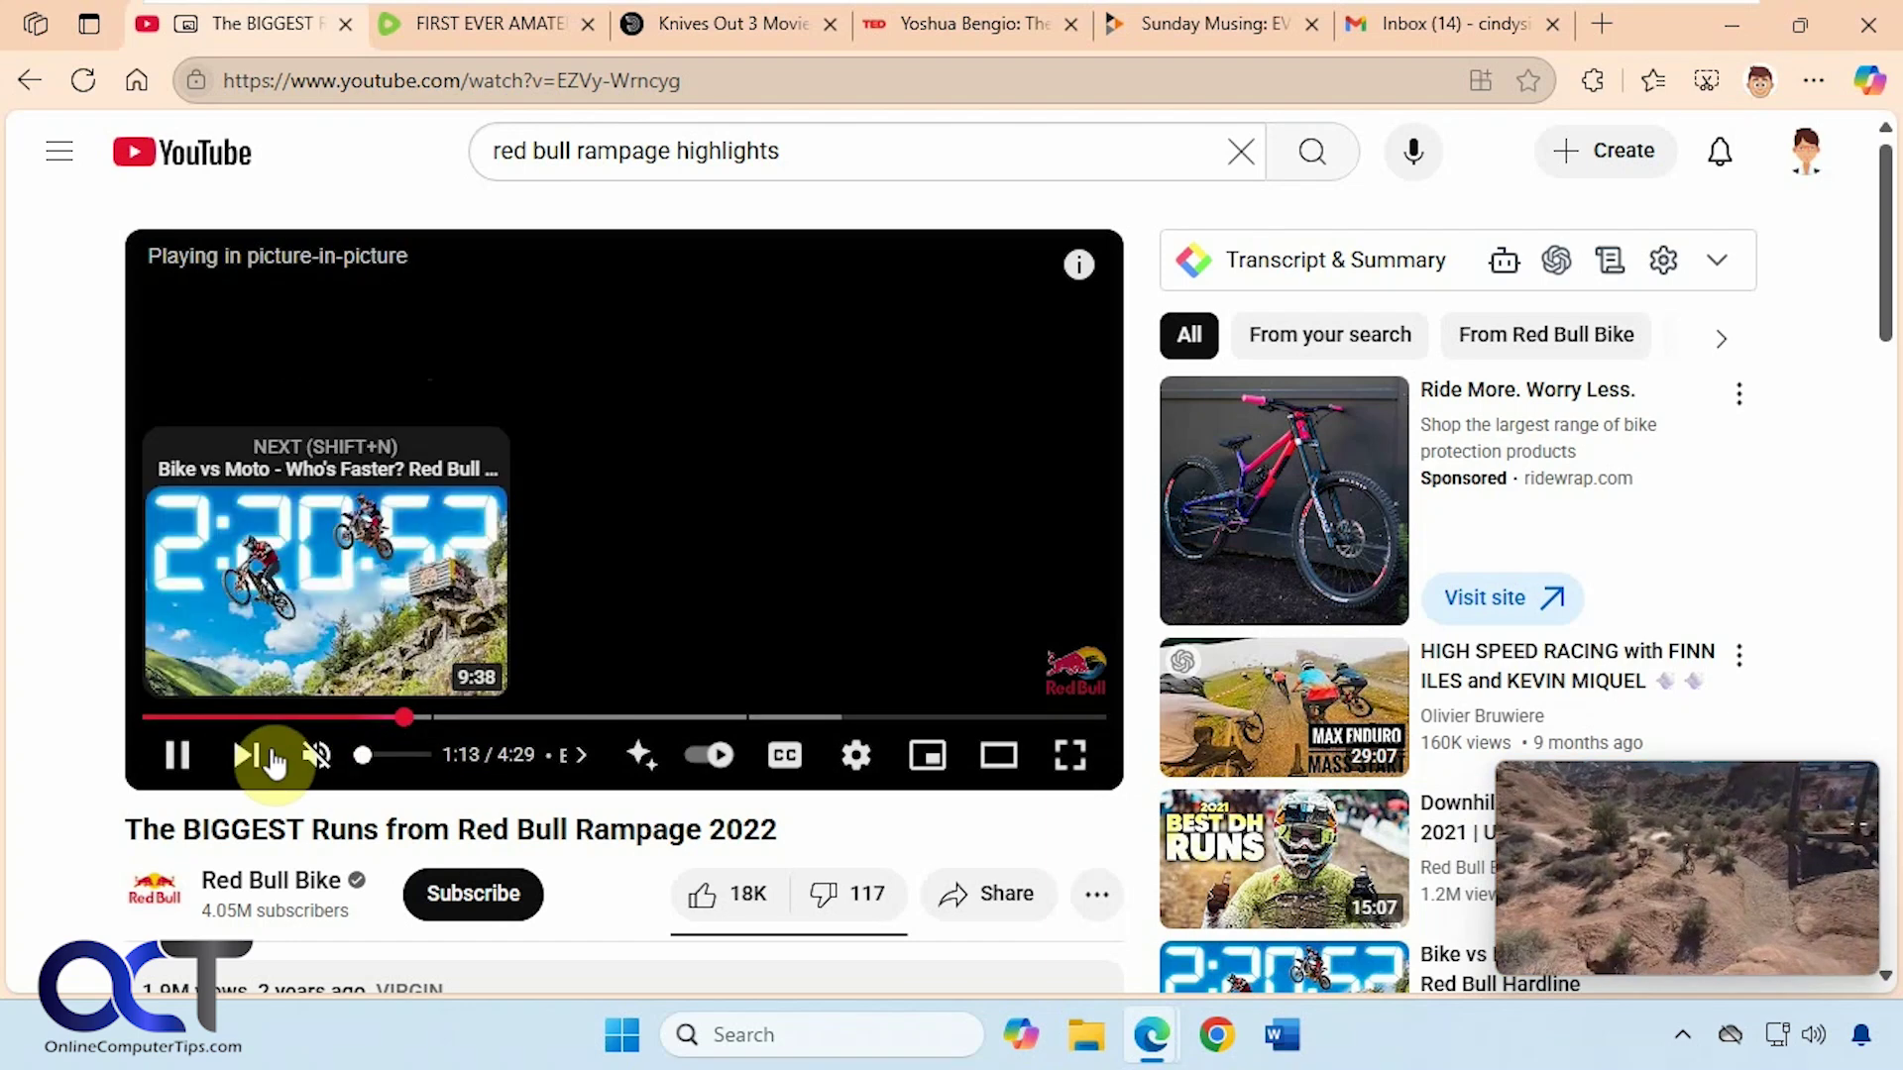
Open the picture-in-picture settings from the mini player's gear, then close the Settings page
{"action": "mouse_move", "coordinate": [1609, 906]}
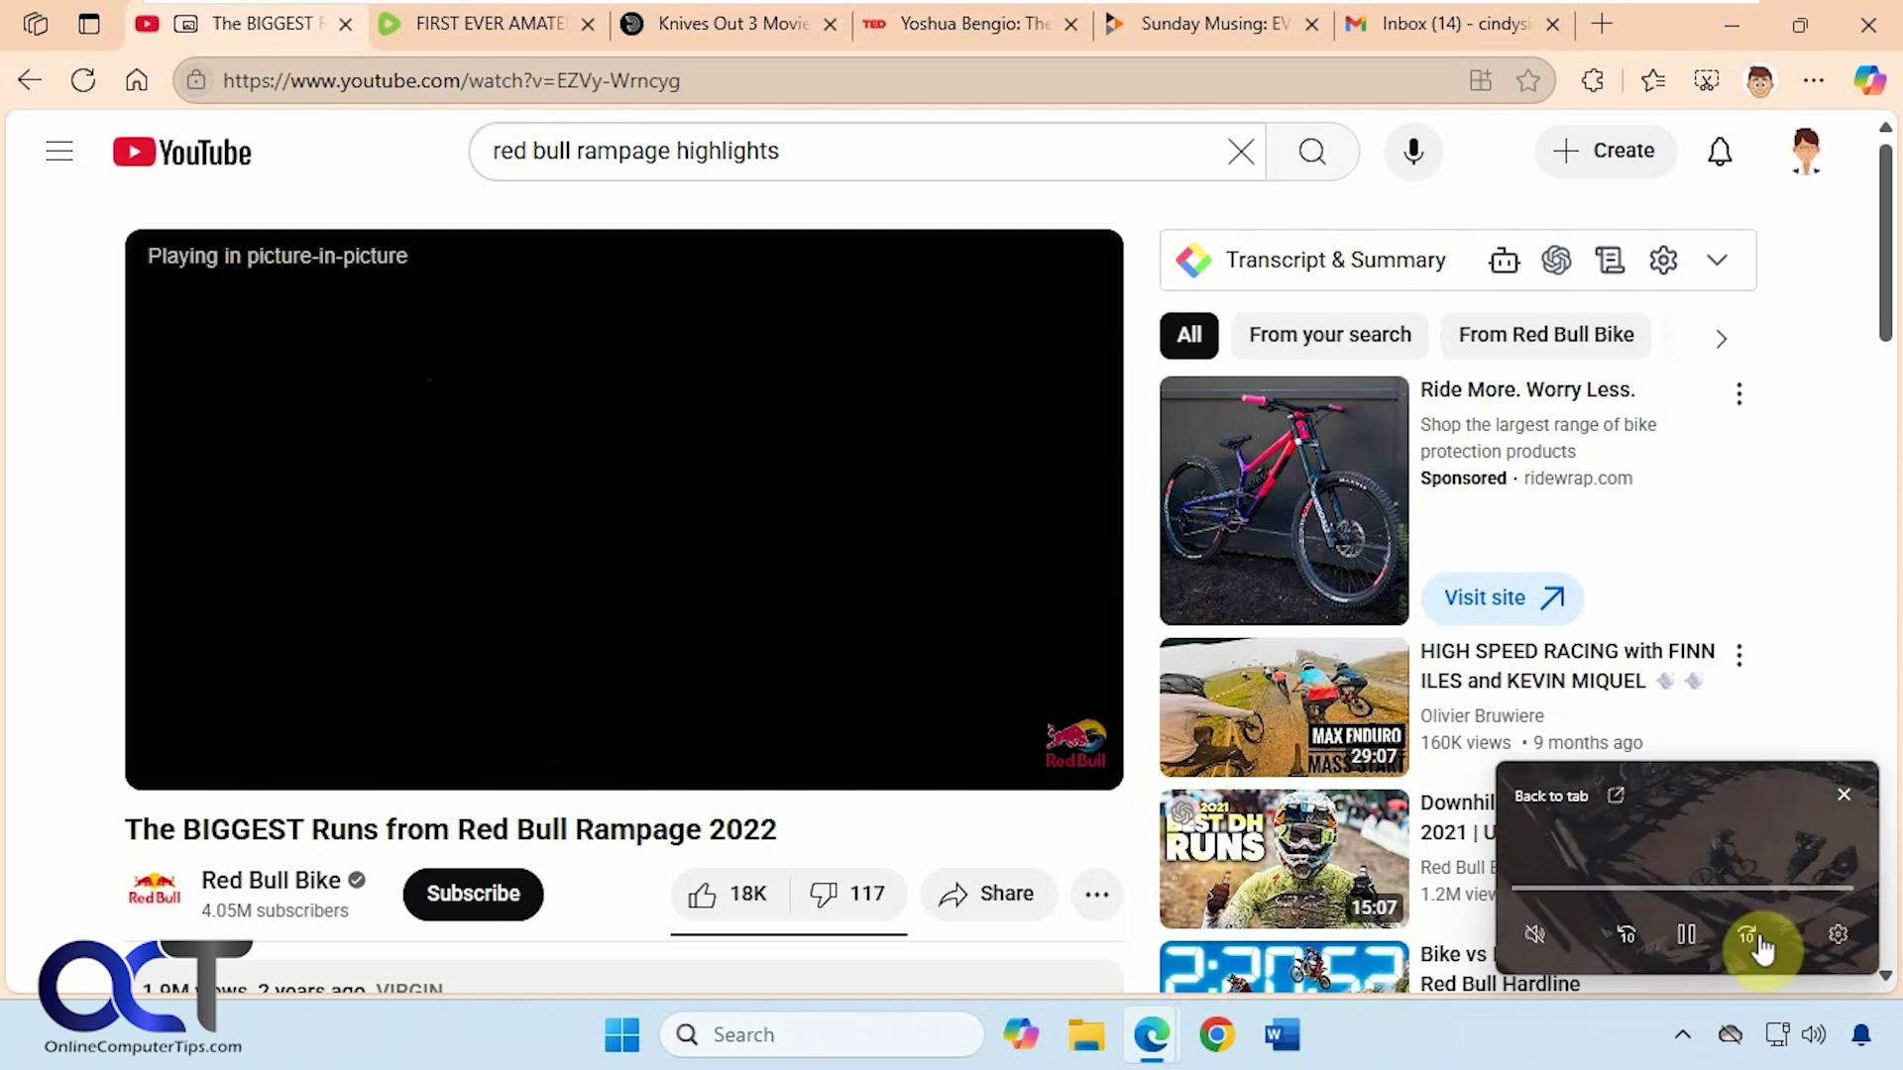
{"action": "left_click", "coordinate": [1833, 937]}
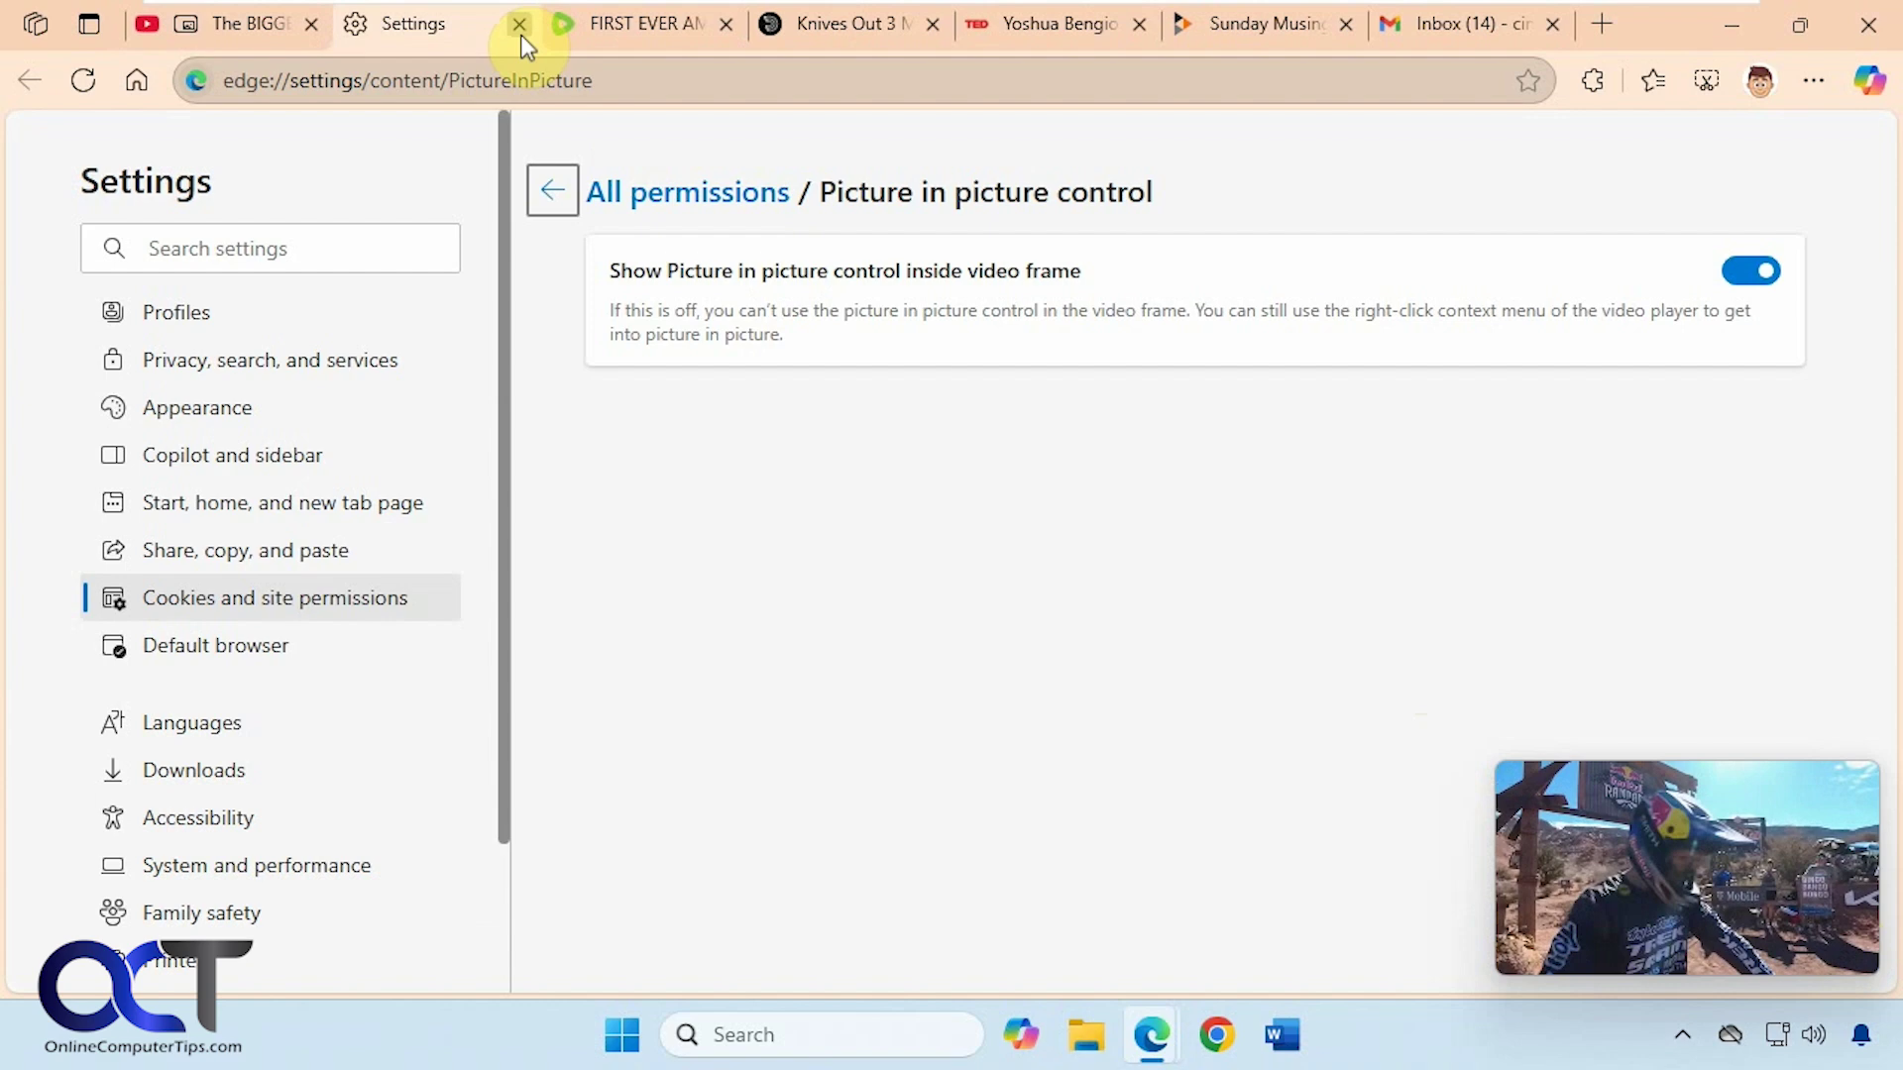
{"action": "left_click", "coordinate": [519, 29]}
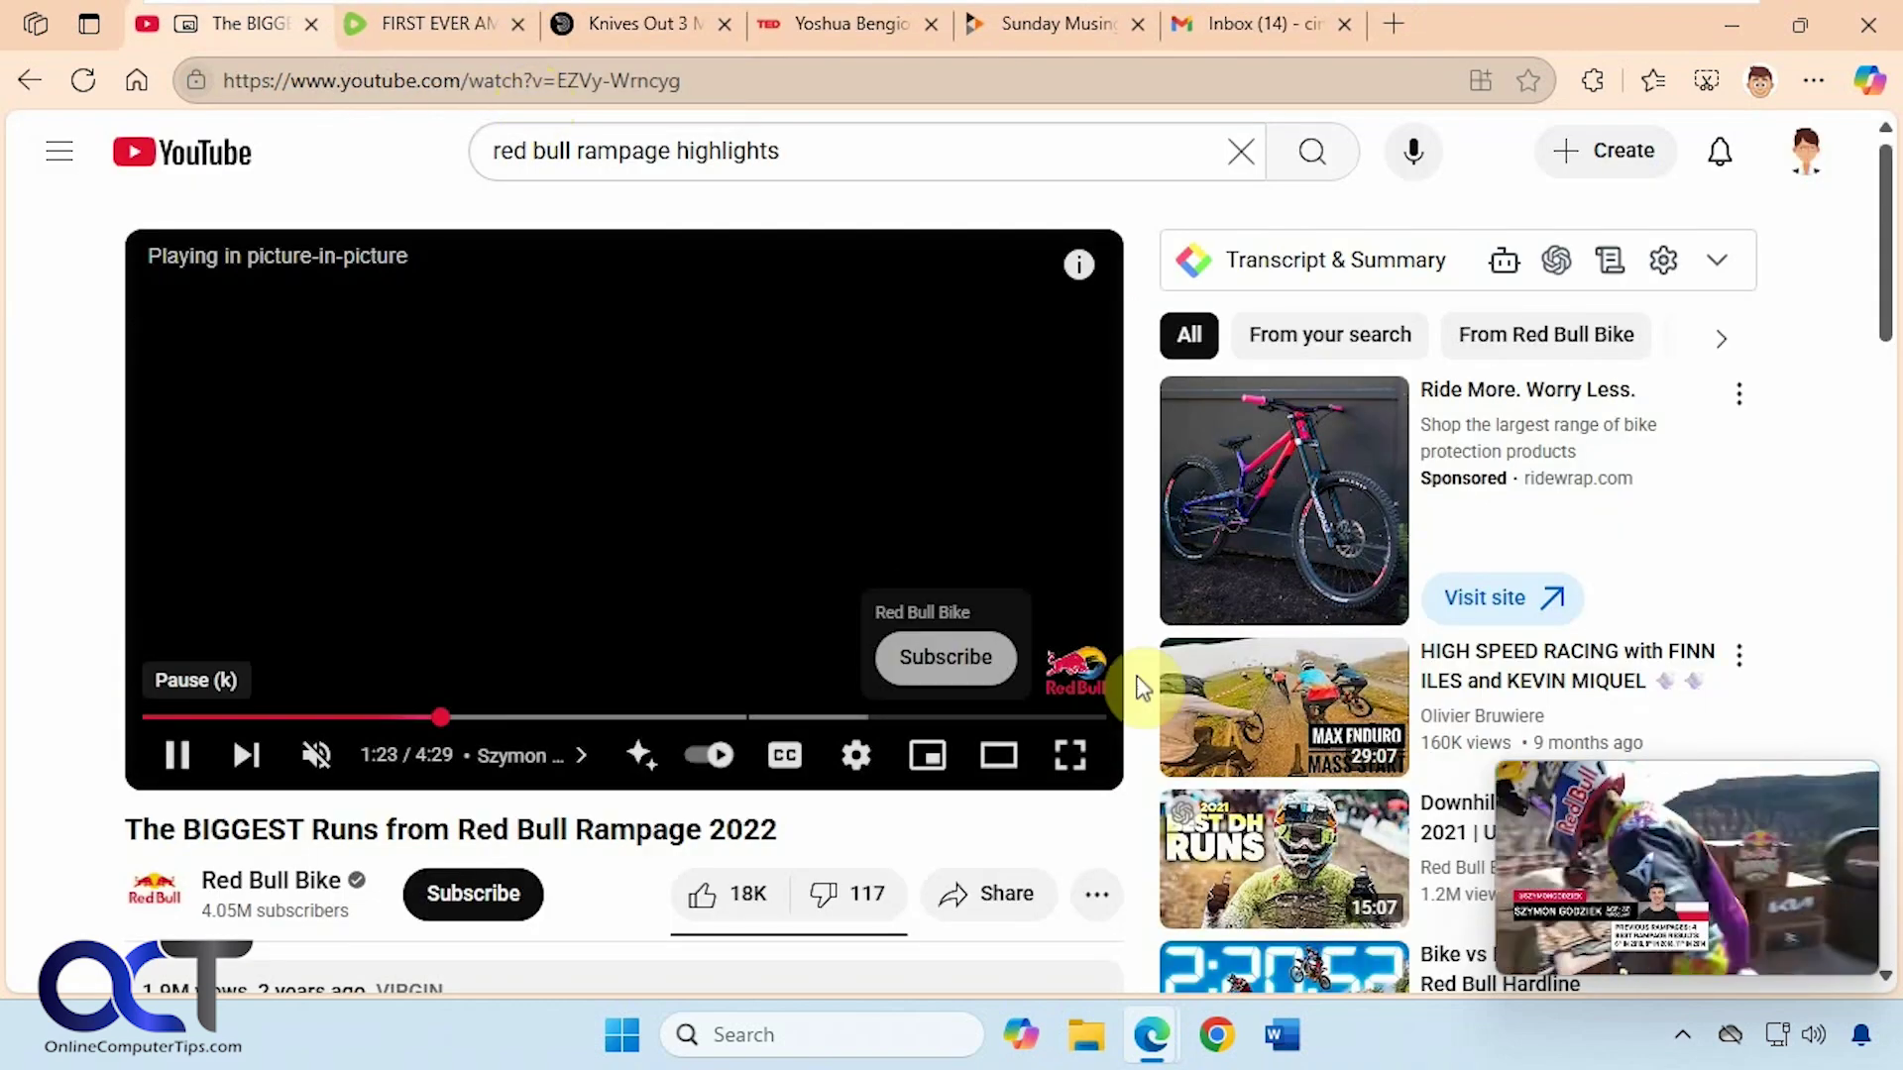
Close the mini player so the video returns to the page, and resume playback
{"action": "mouse_move", "coordinate": [1789, 911]}
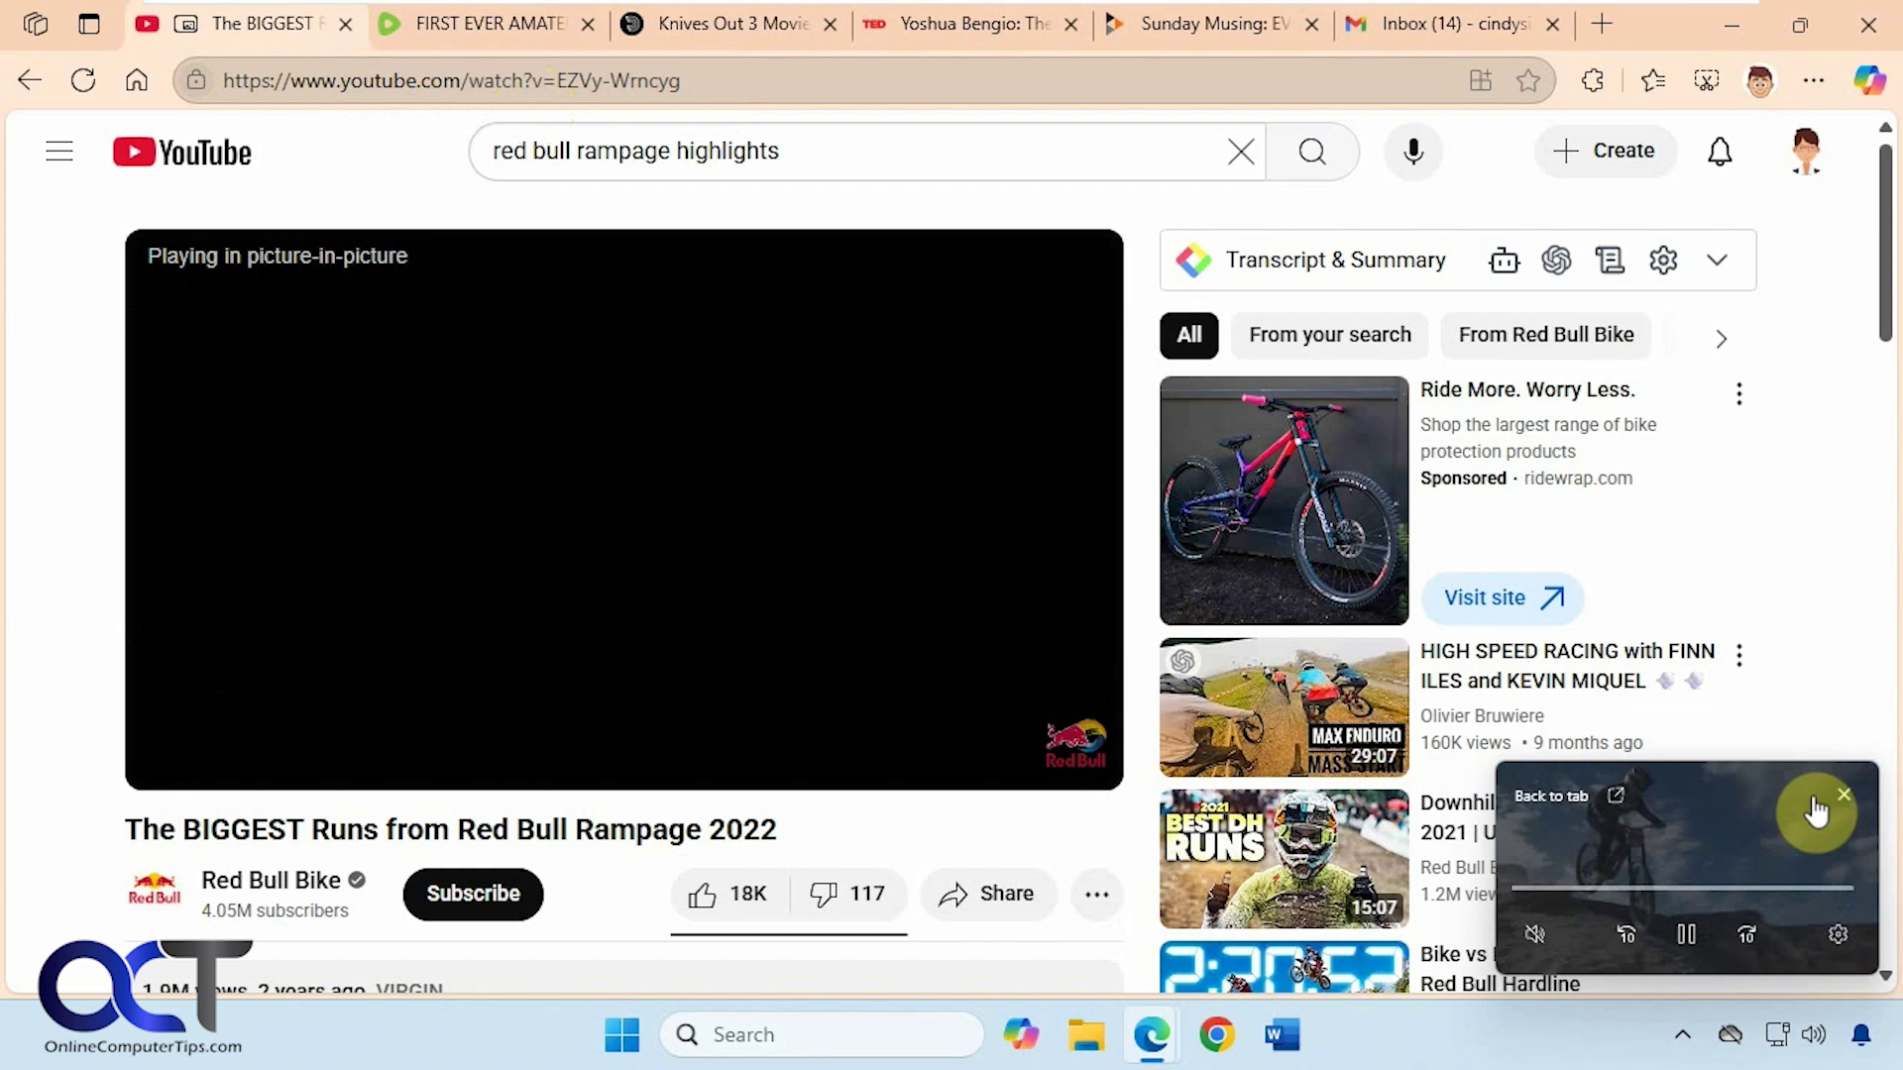
{"action": "left_click", "coordinate": [1845, 797]}
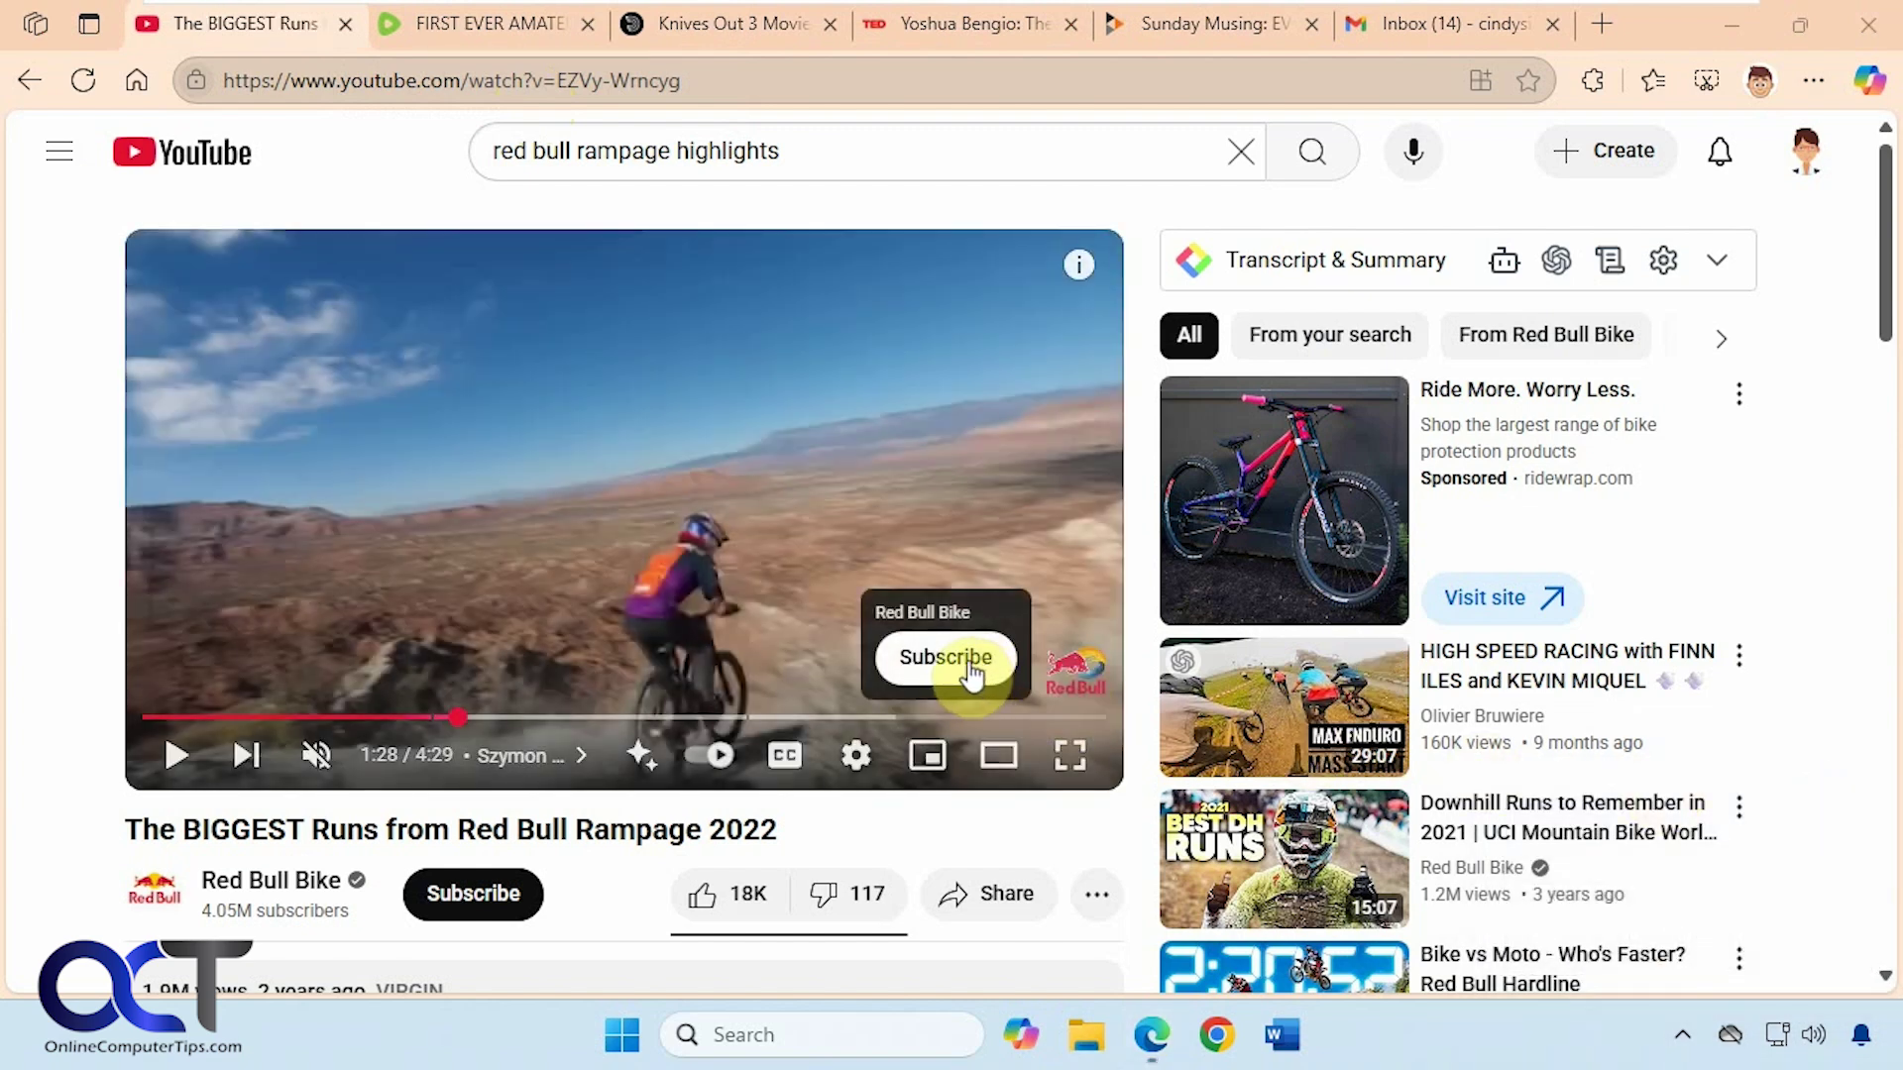
{"action": "left_click", "coordinate": [174, 757]}
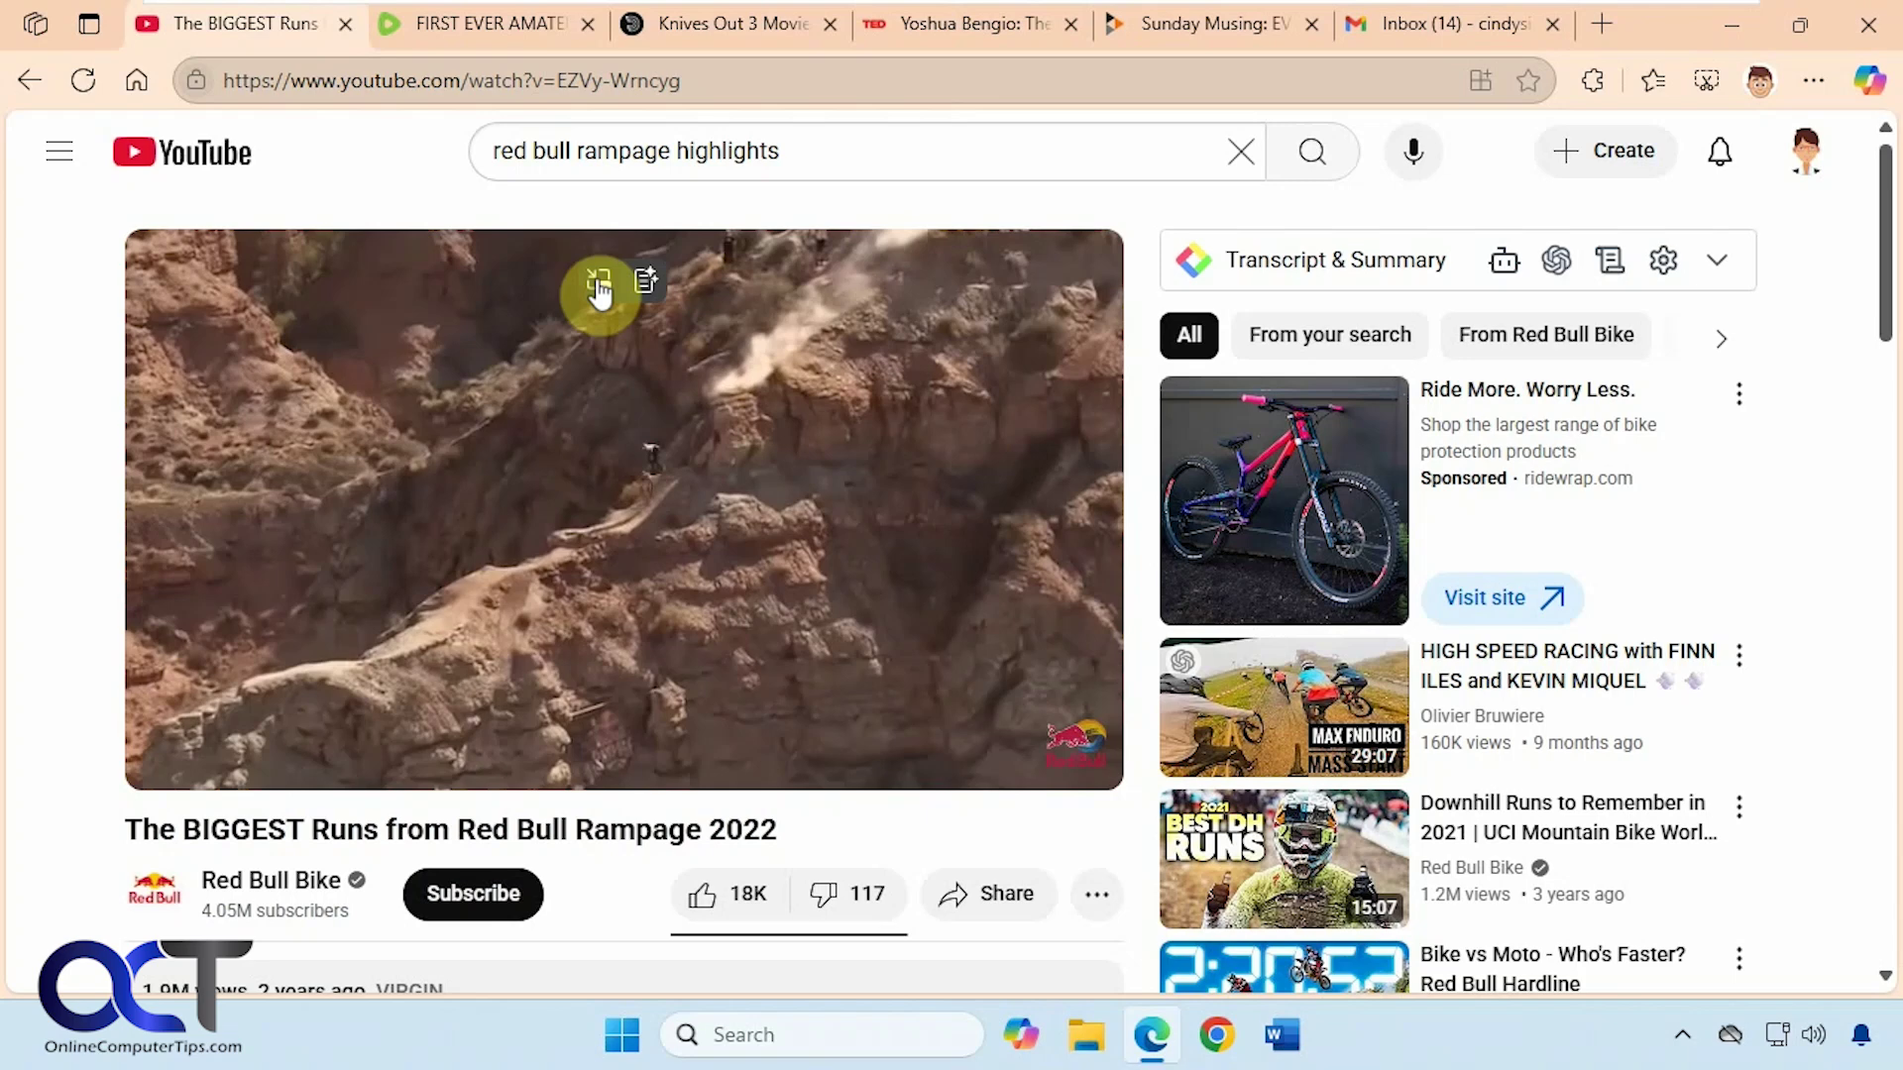
Pop the Rampage video into picture-in-picture, switch to Gmail, and dismiss the cloudHQ dialog
{"action": "left_click", "coordinate": [585, 292]}
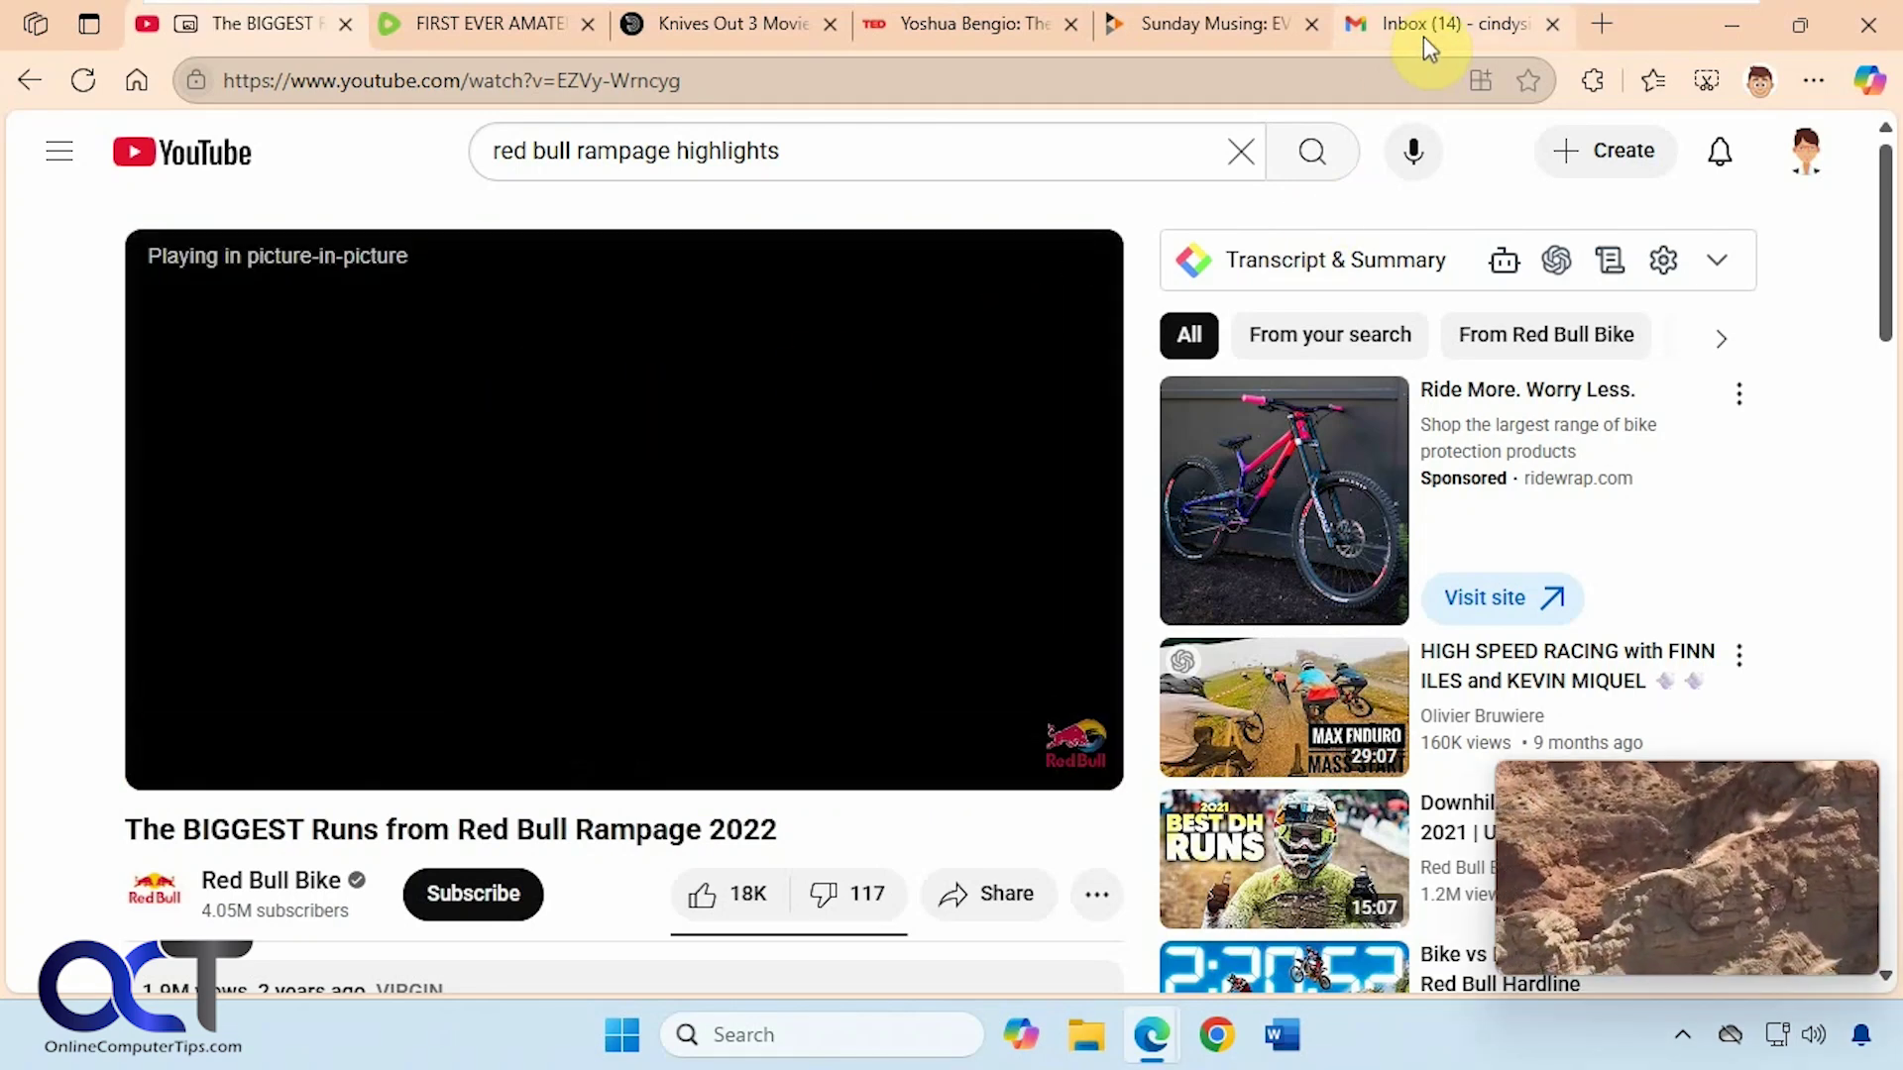
{"action": "left_click", "coordinate": [1425, 30]}
{"action": "left_click", "coordinate": [1278, 154]}
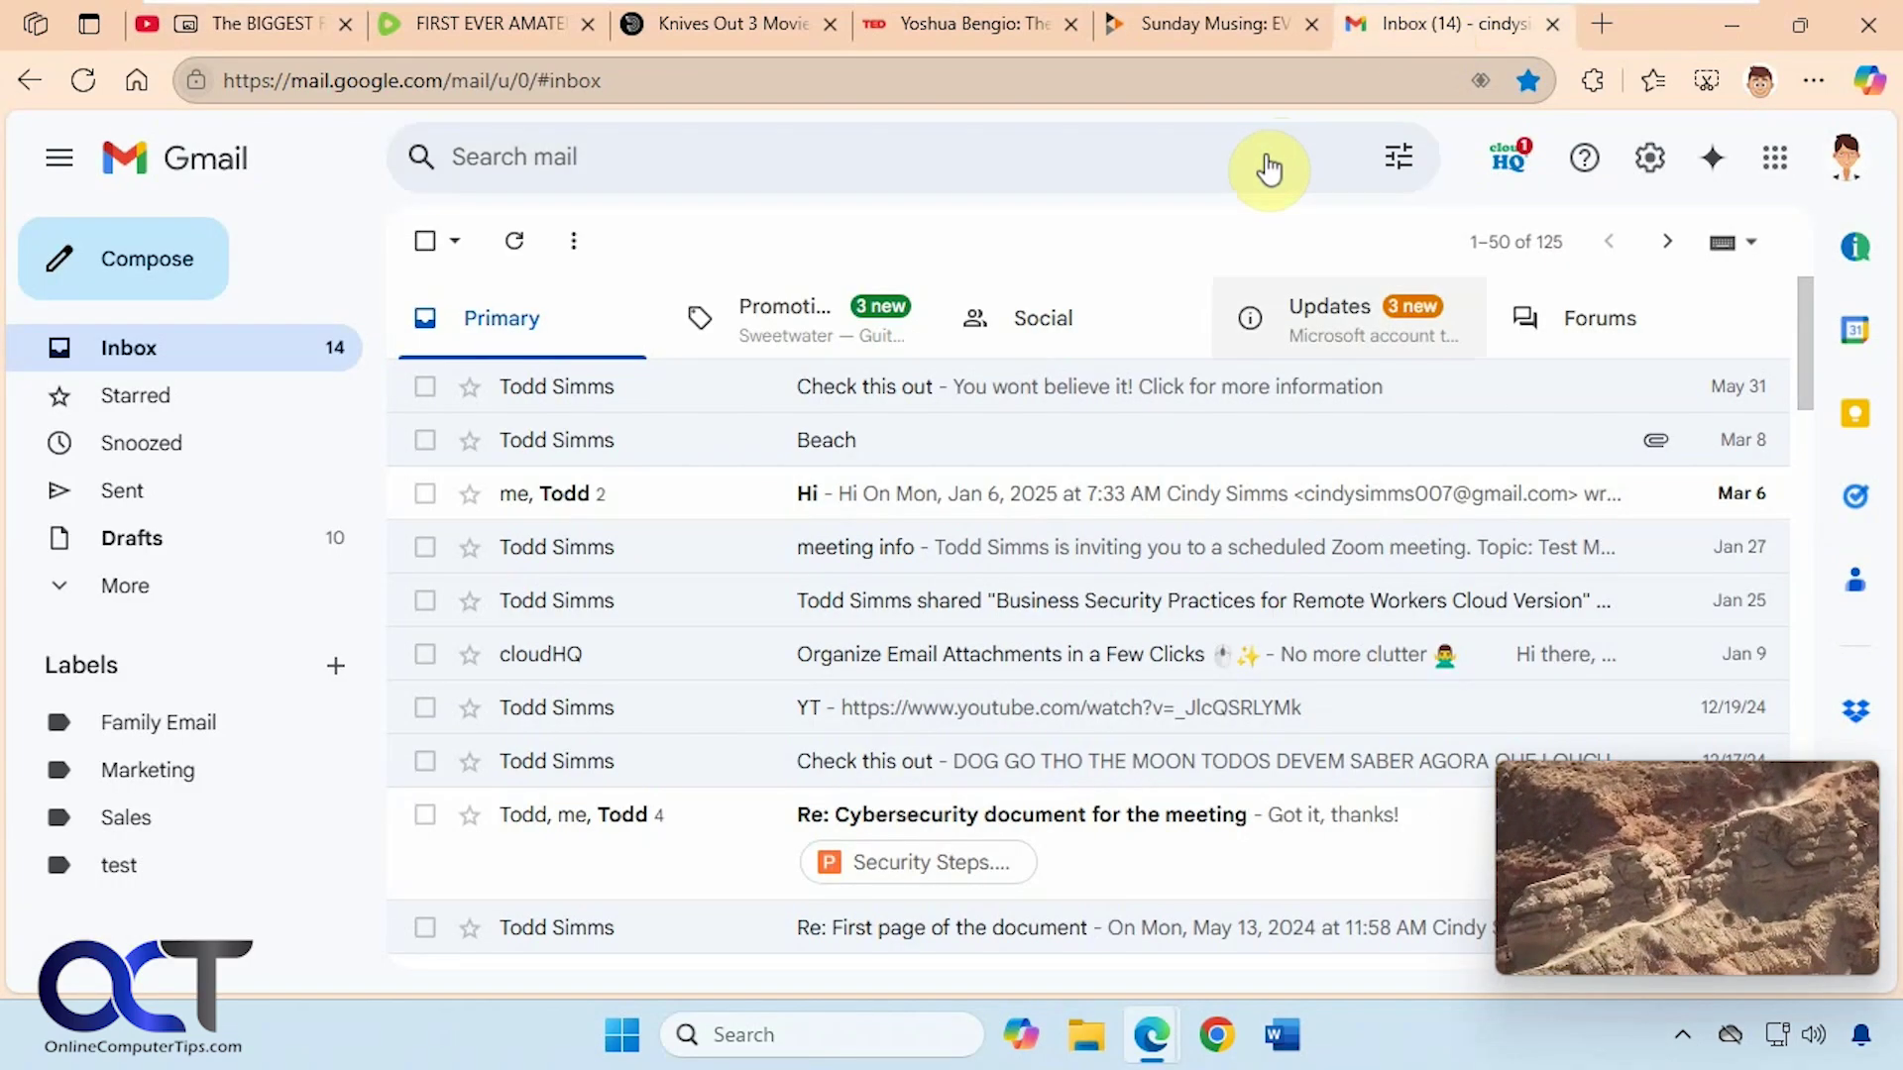
Open the 'Check this out' email, return to the inbox, then close the mini player
{"action": "left_click", "coordinate": [917, 387]}
{"action": "left_click", "coordinate": [425, 241]}
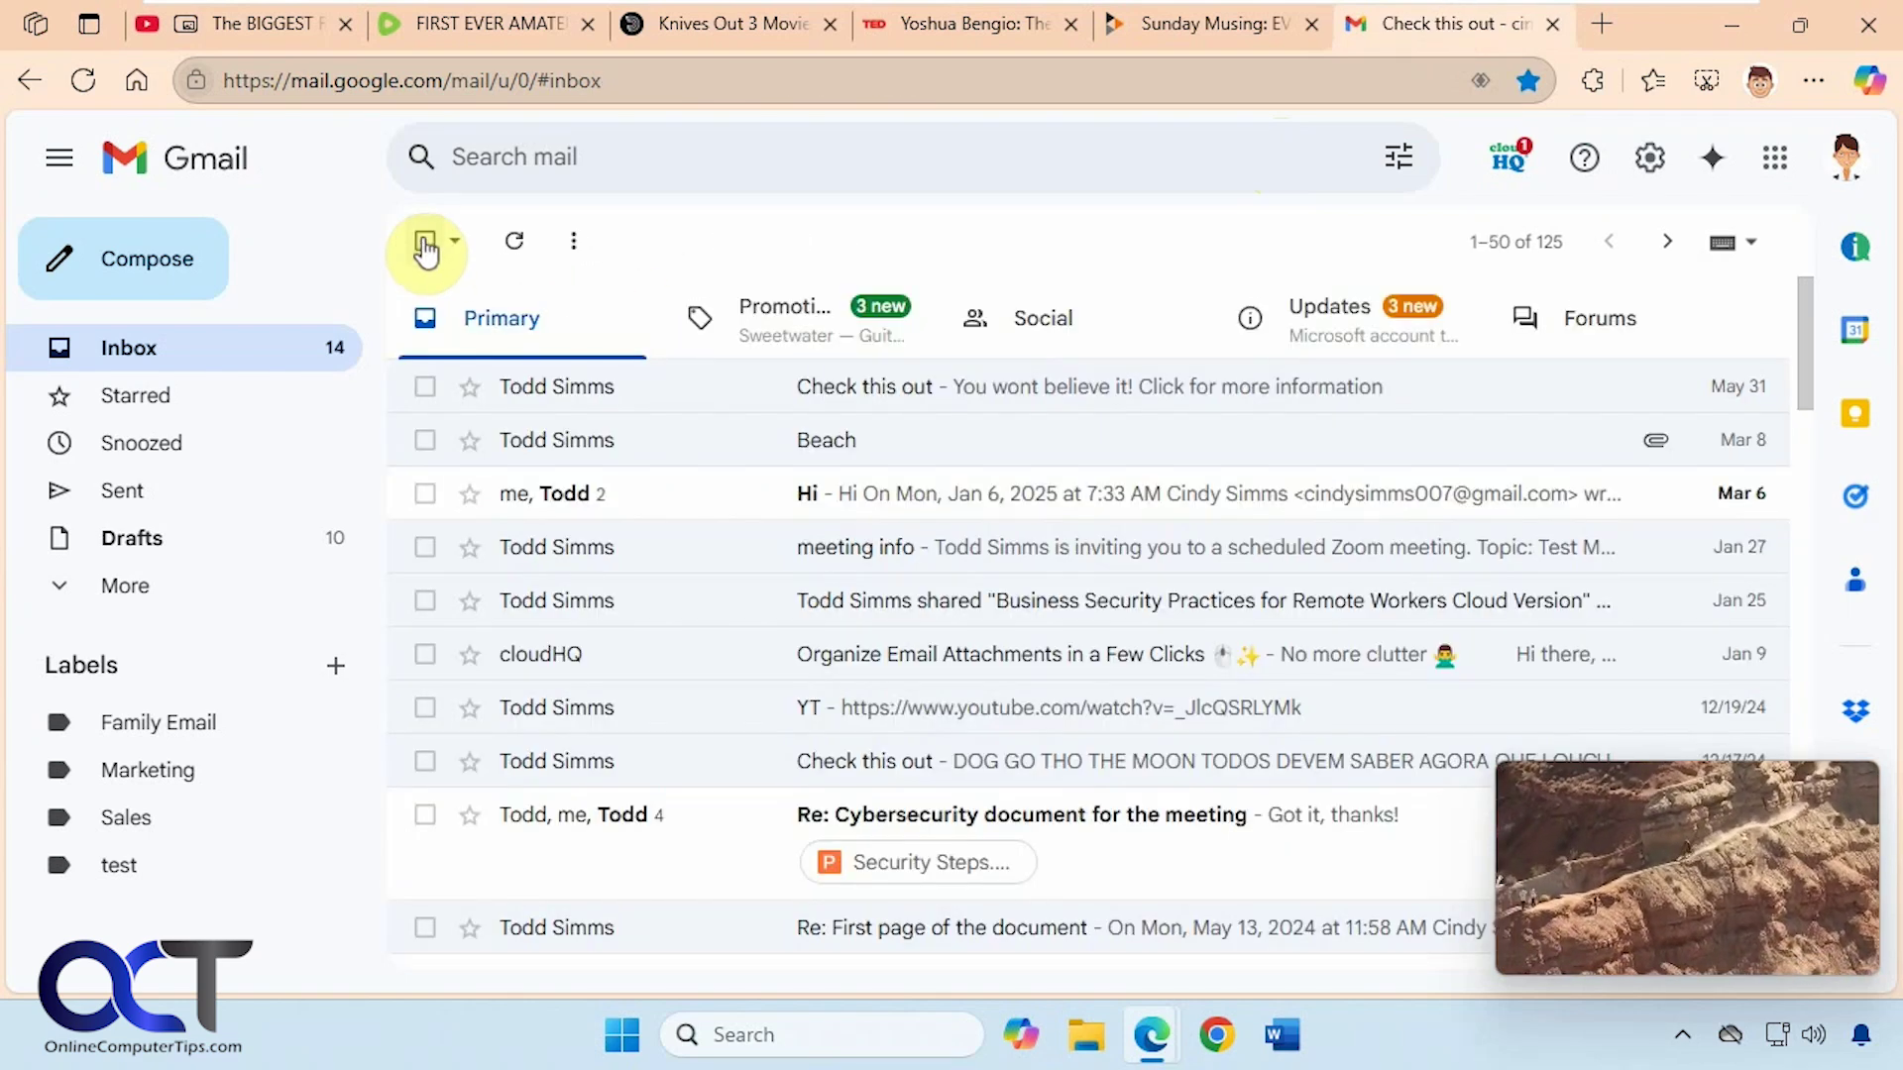
{"action": "mouse_move", "coordinate": [1645, 854]}
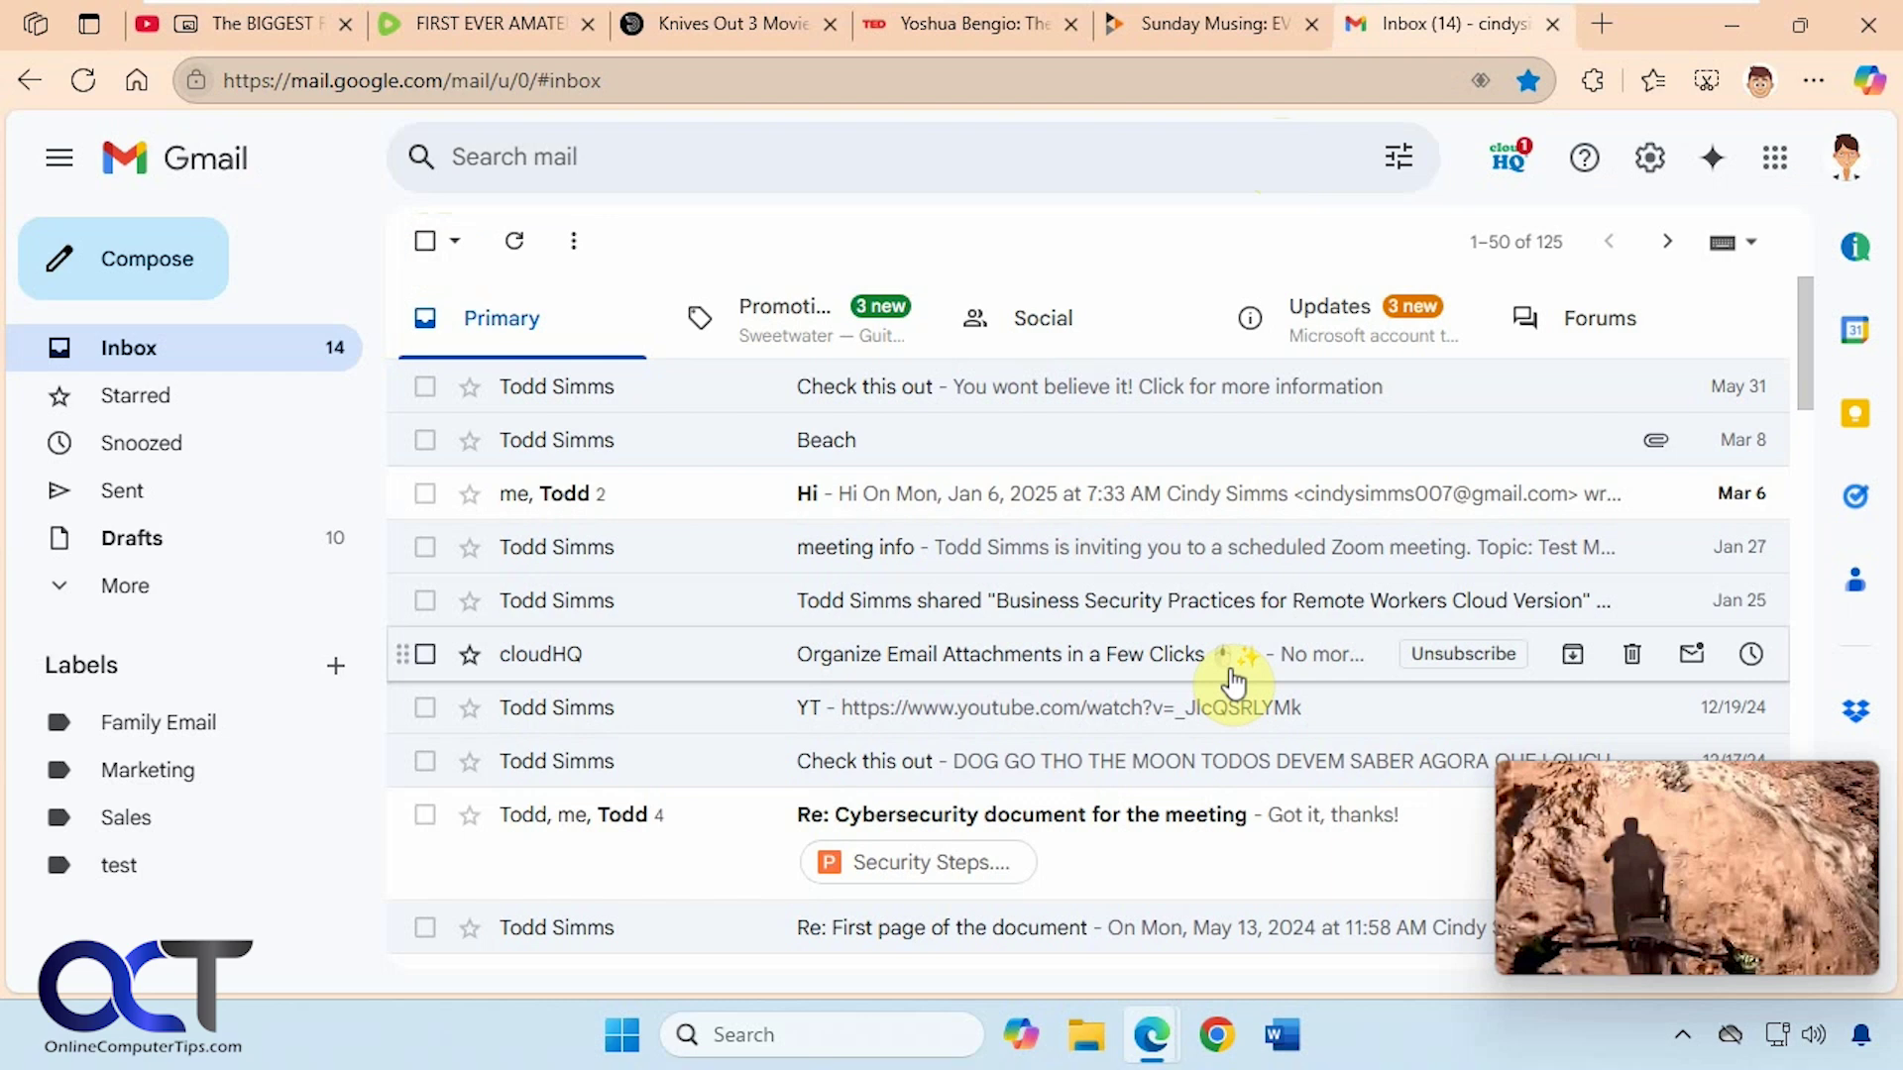
{"action": "left_click", "coordinate": [1843, 795]}
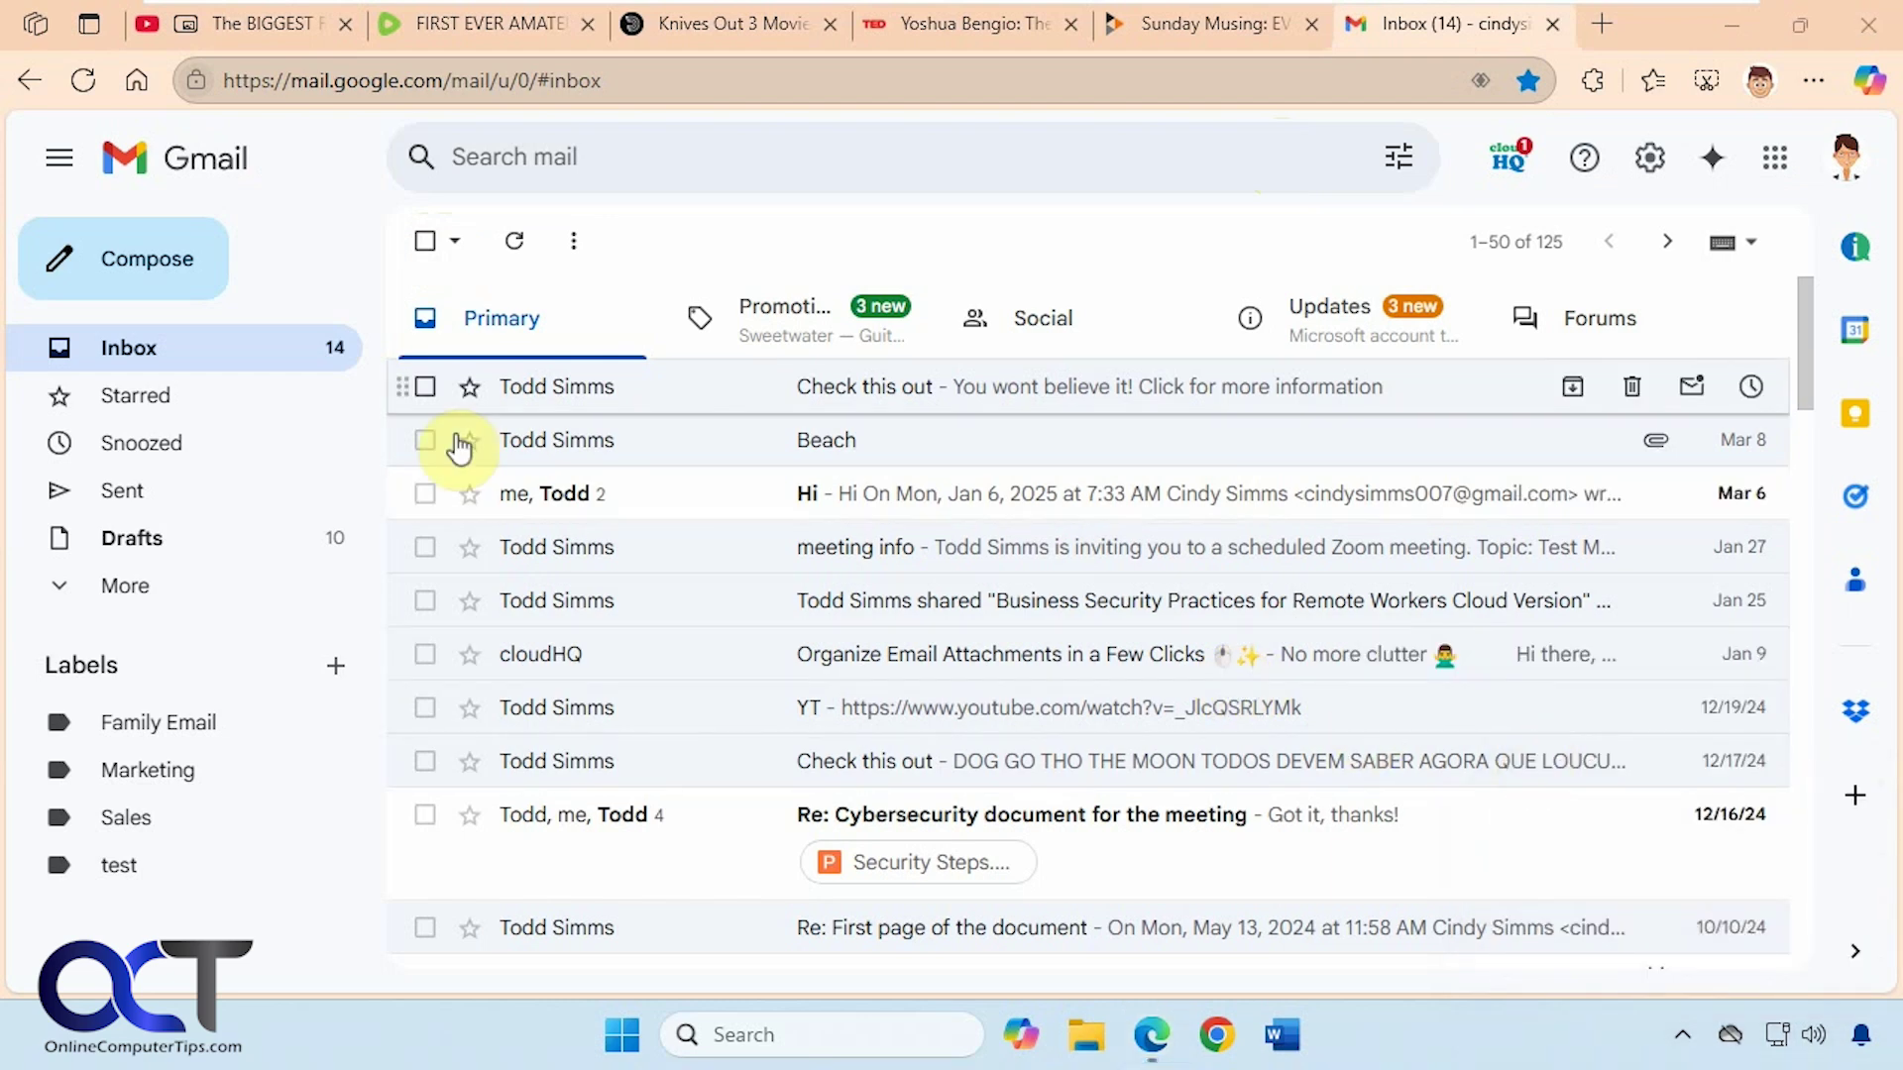
Return to the Rampage YouTube tab, resume the video, and pop it into picture-in-picture
{"action": "left_click", "coordinate": [266, 34]}
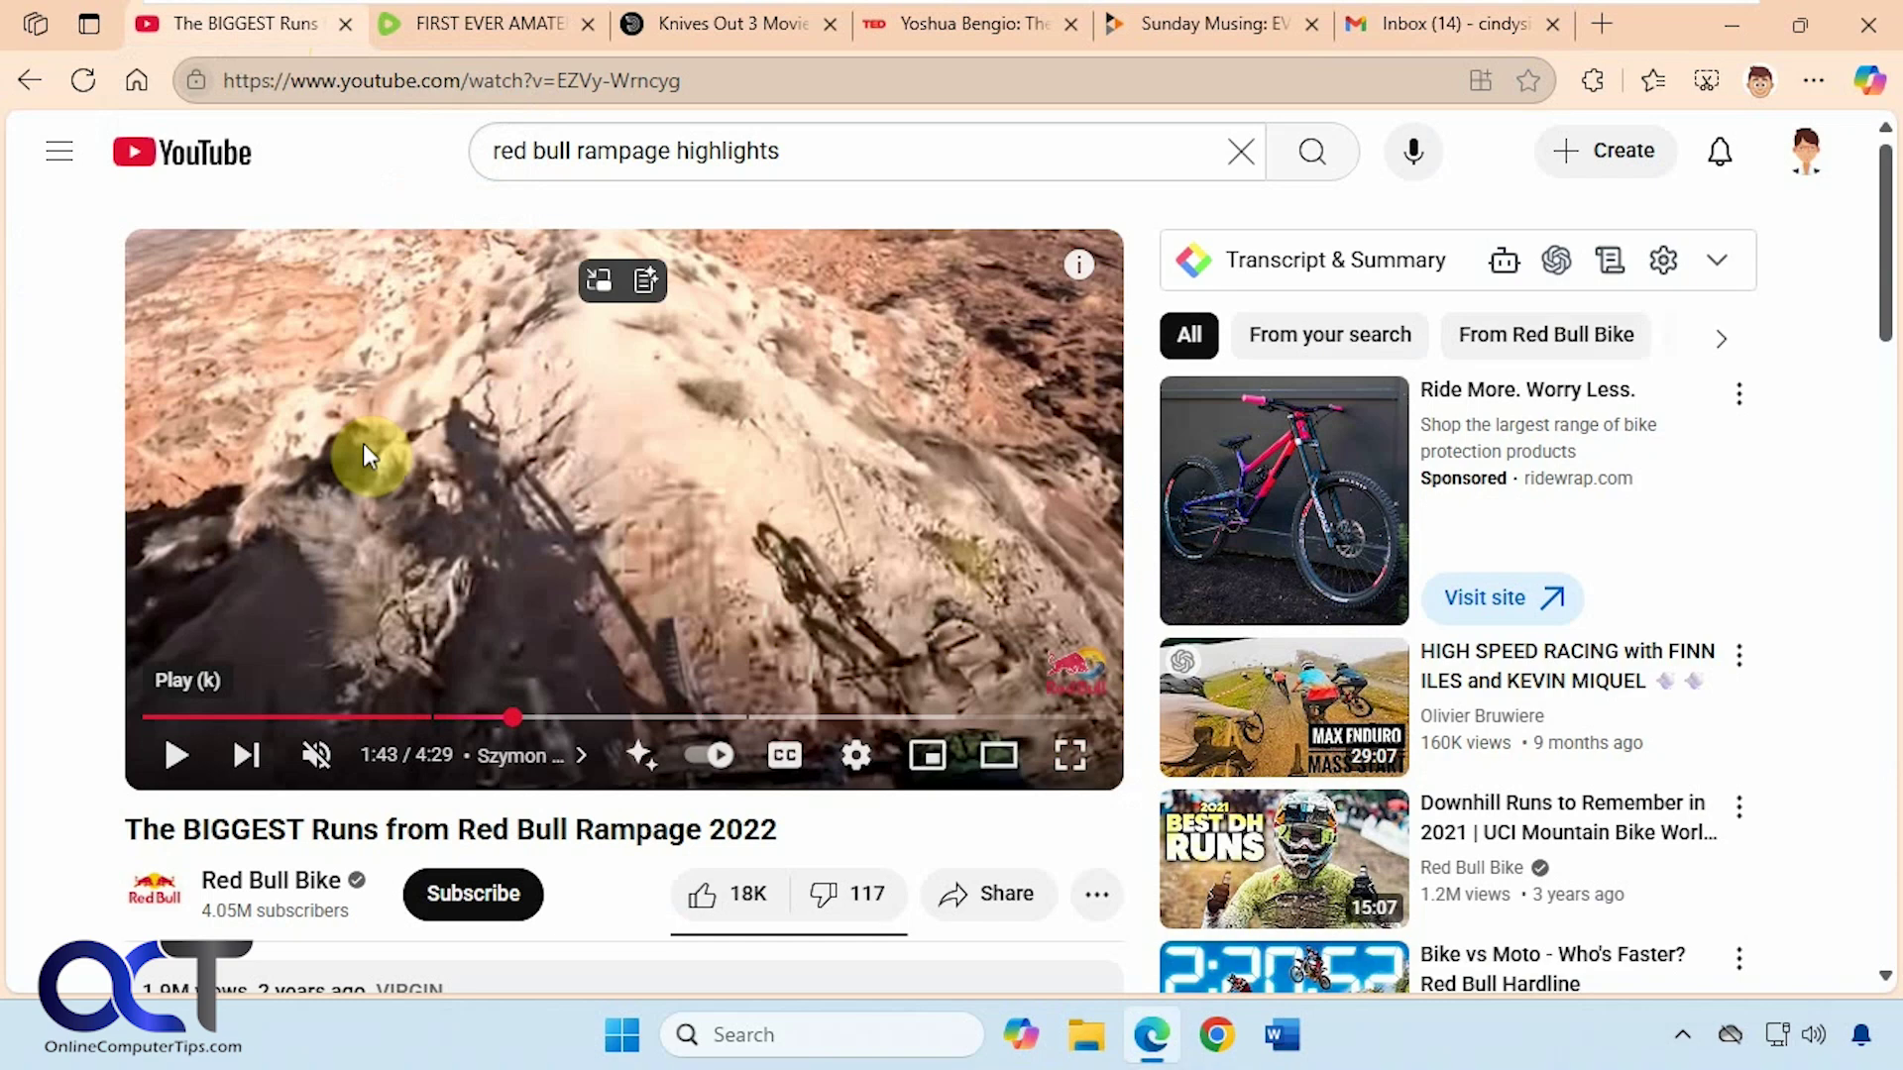
{"action": "left_click", "coordinate": [179, 755]}
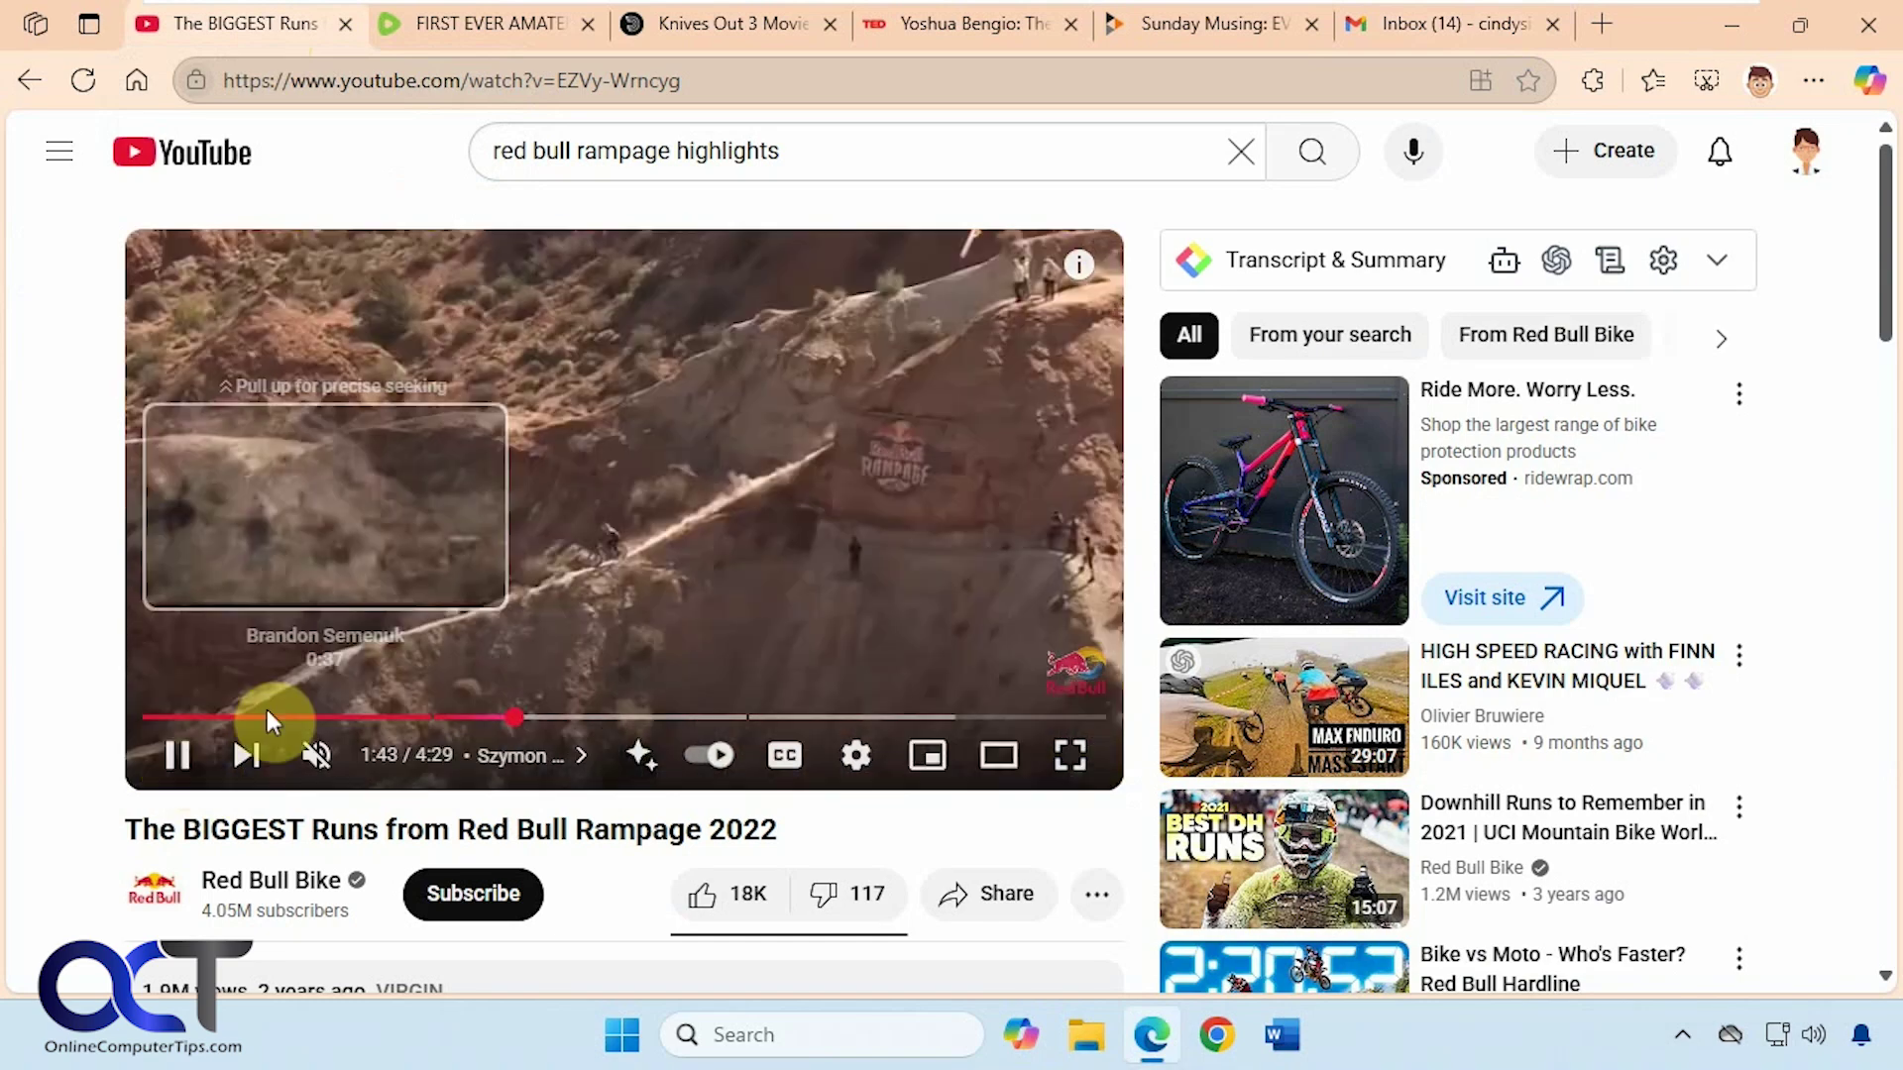
{"action": "left_click", "coordinate": [599, 280]}
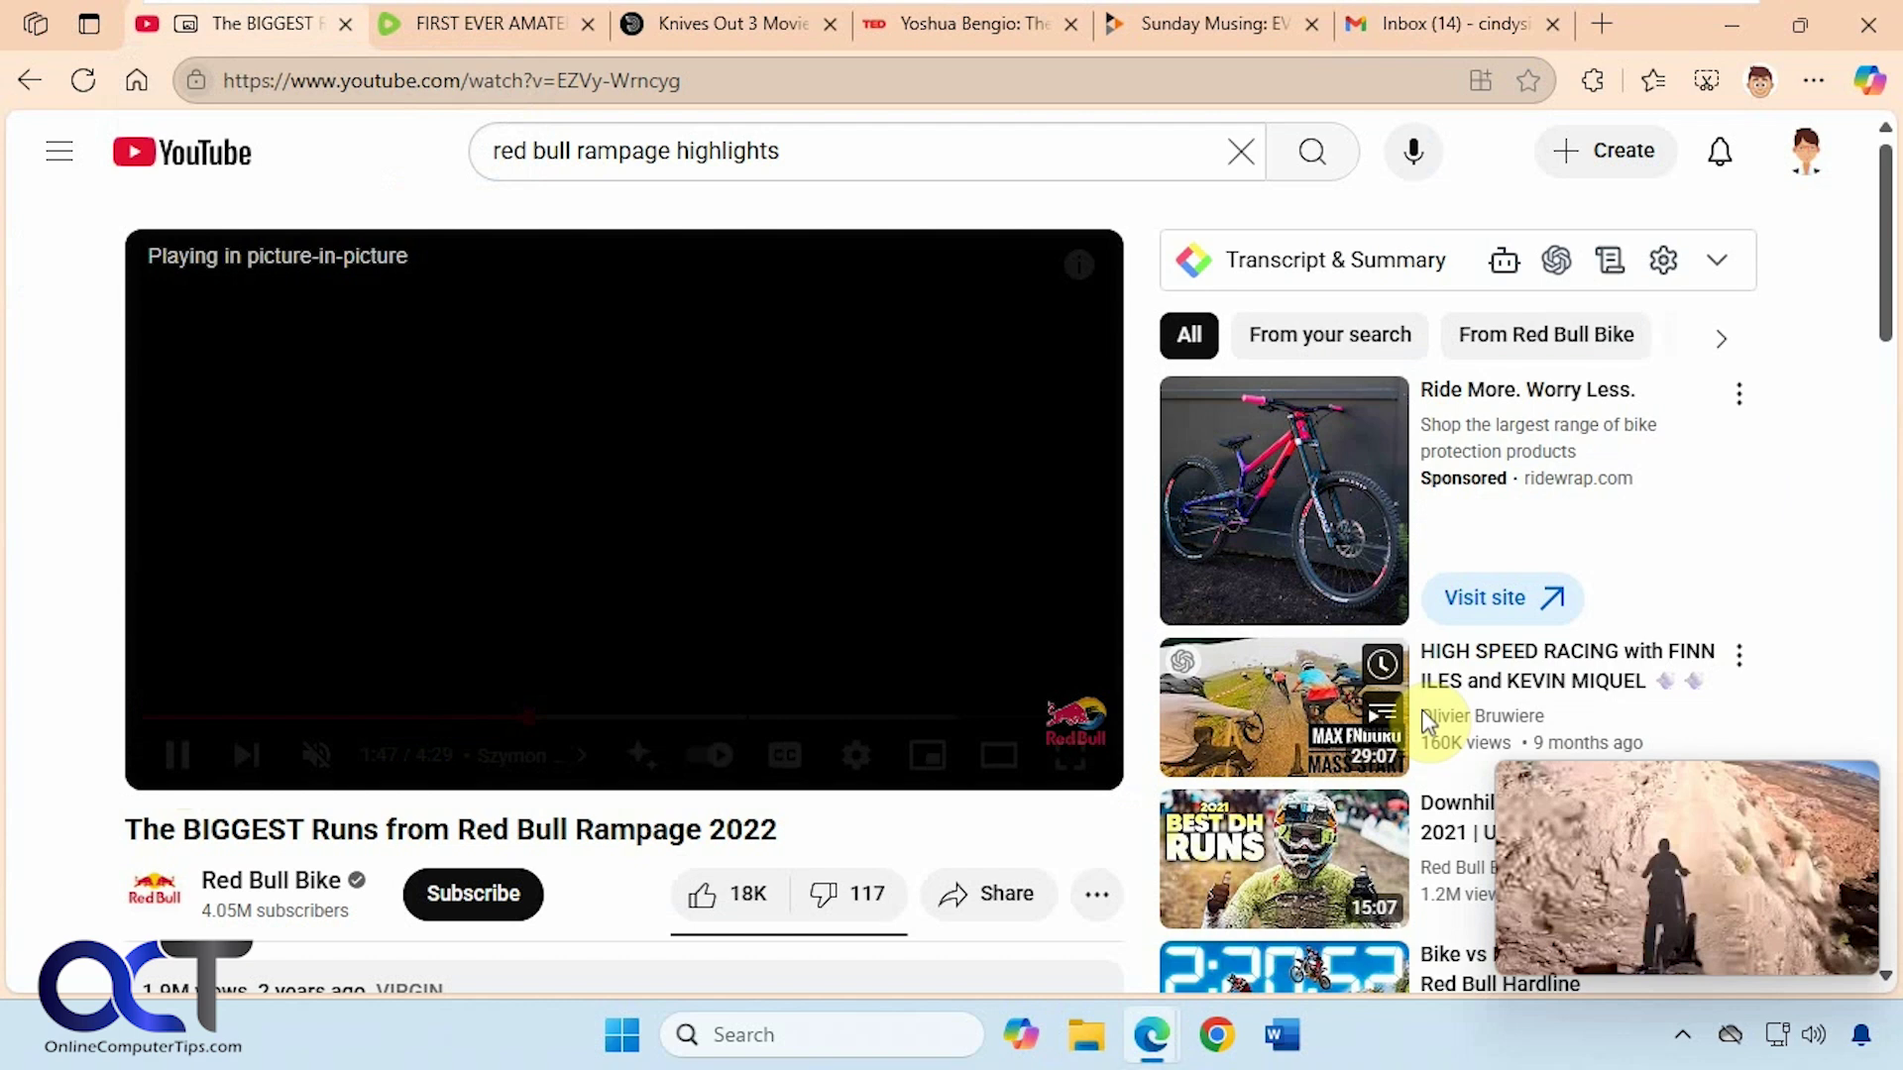
Open the HIGH SPEED RACING recommendation, skip the BMW ad, visit Home and return, then pause
{"action": "left_click", "coordinate": [1539, 684]}
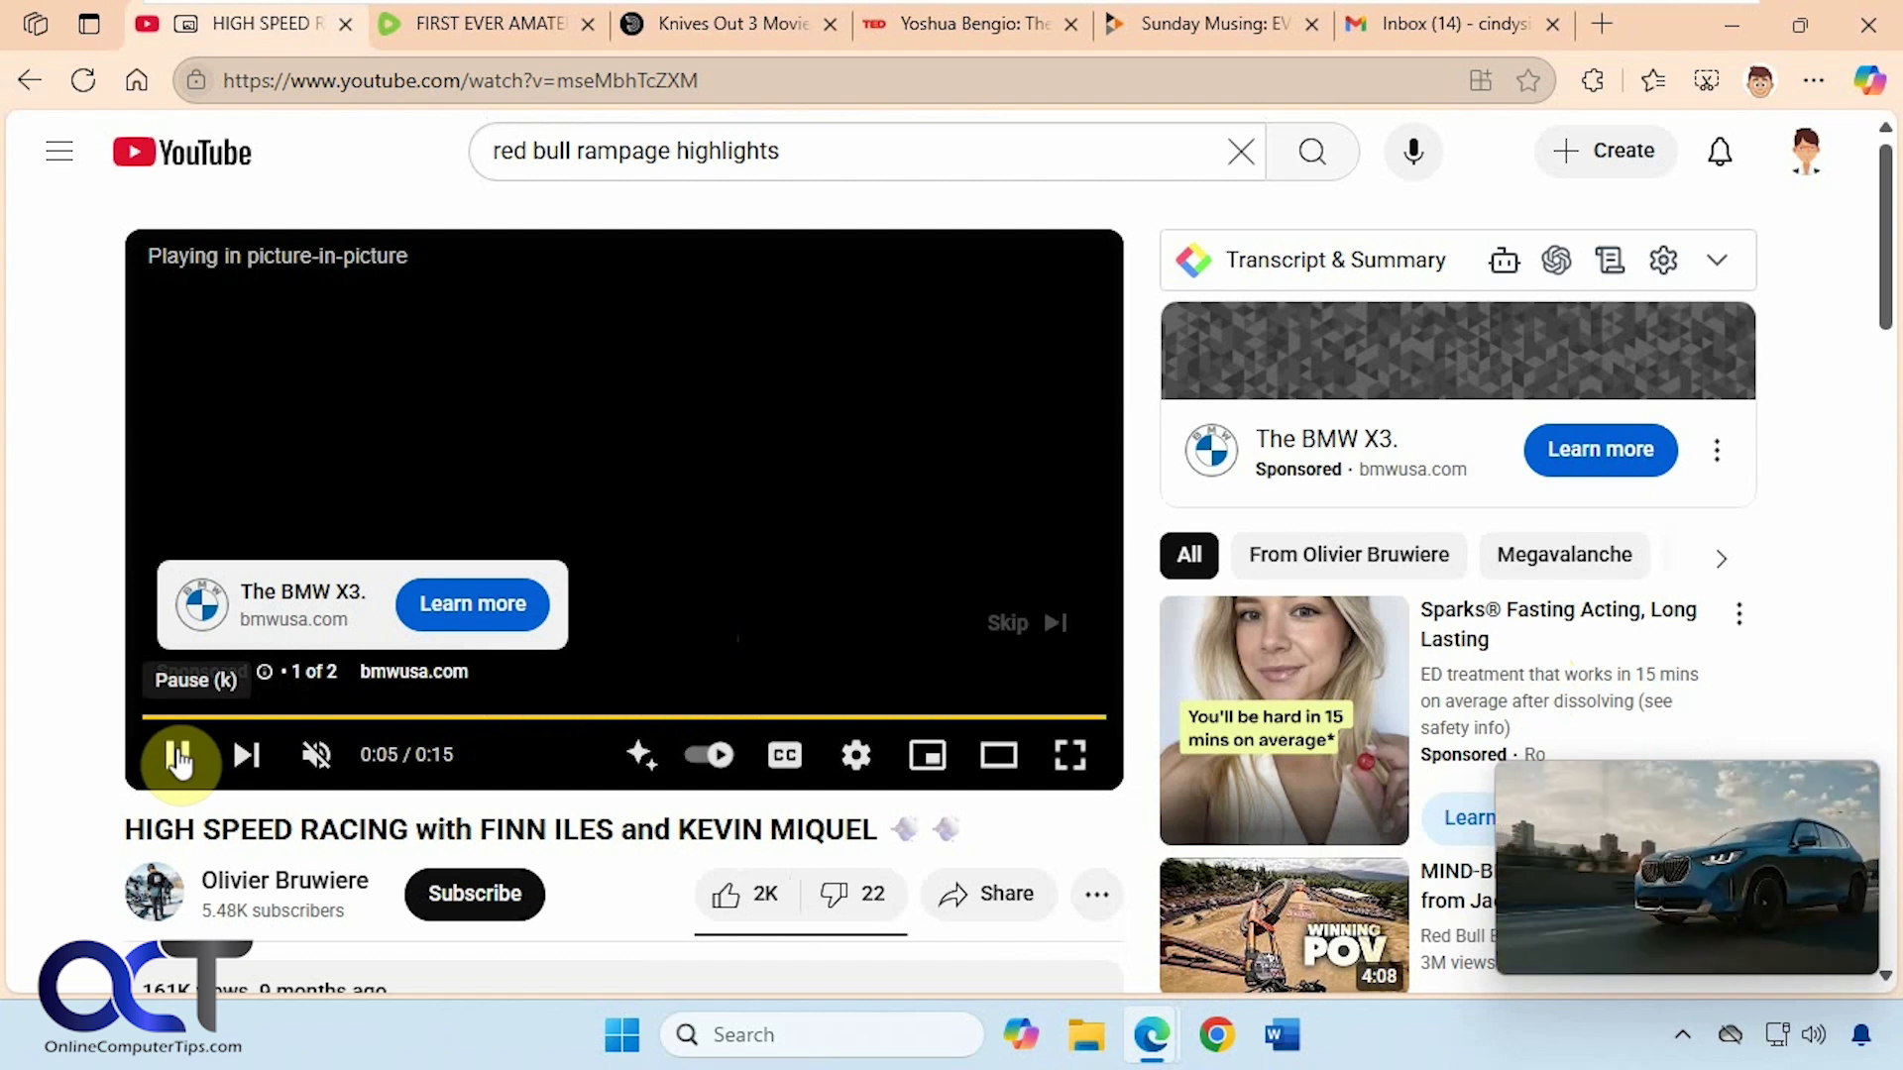
{"action": "left_click", "coordinate": [1021, 624]}
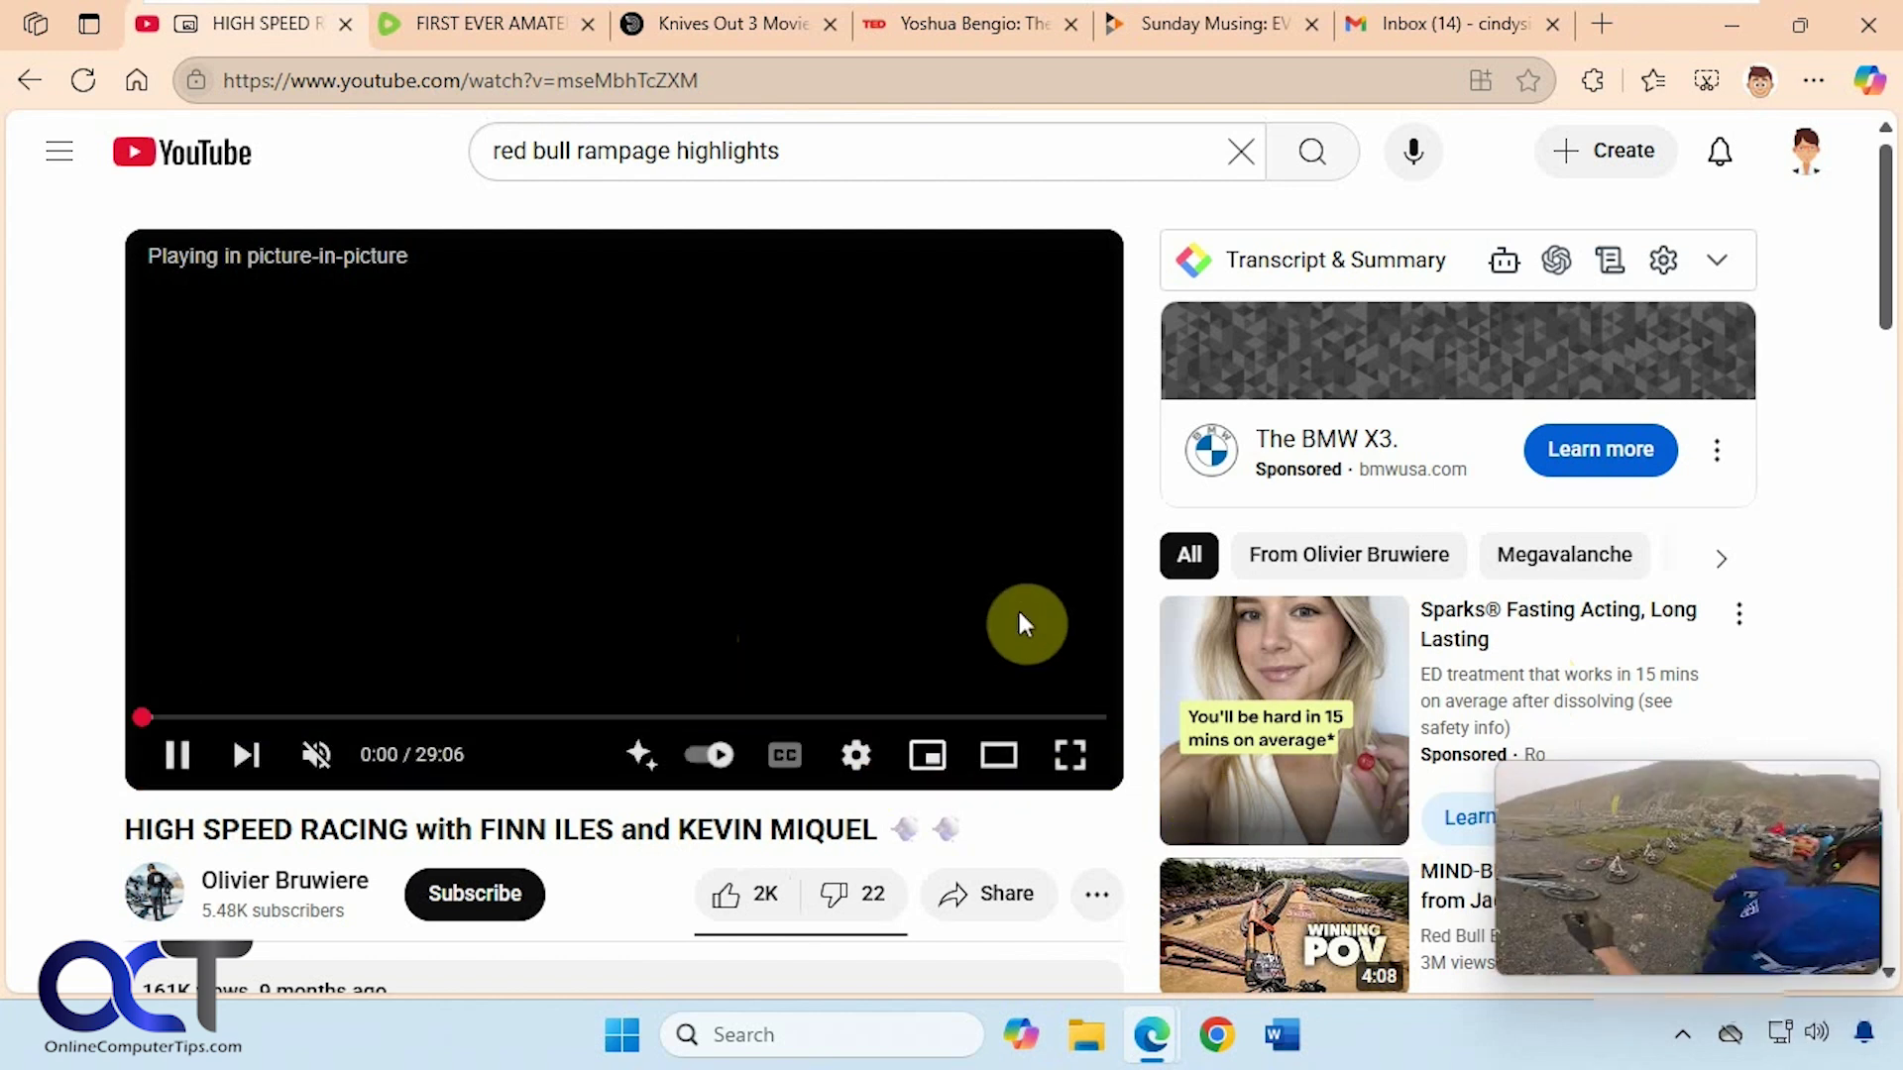
{"action": "left_click", "coordinate": [133, 80]}
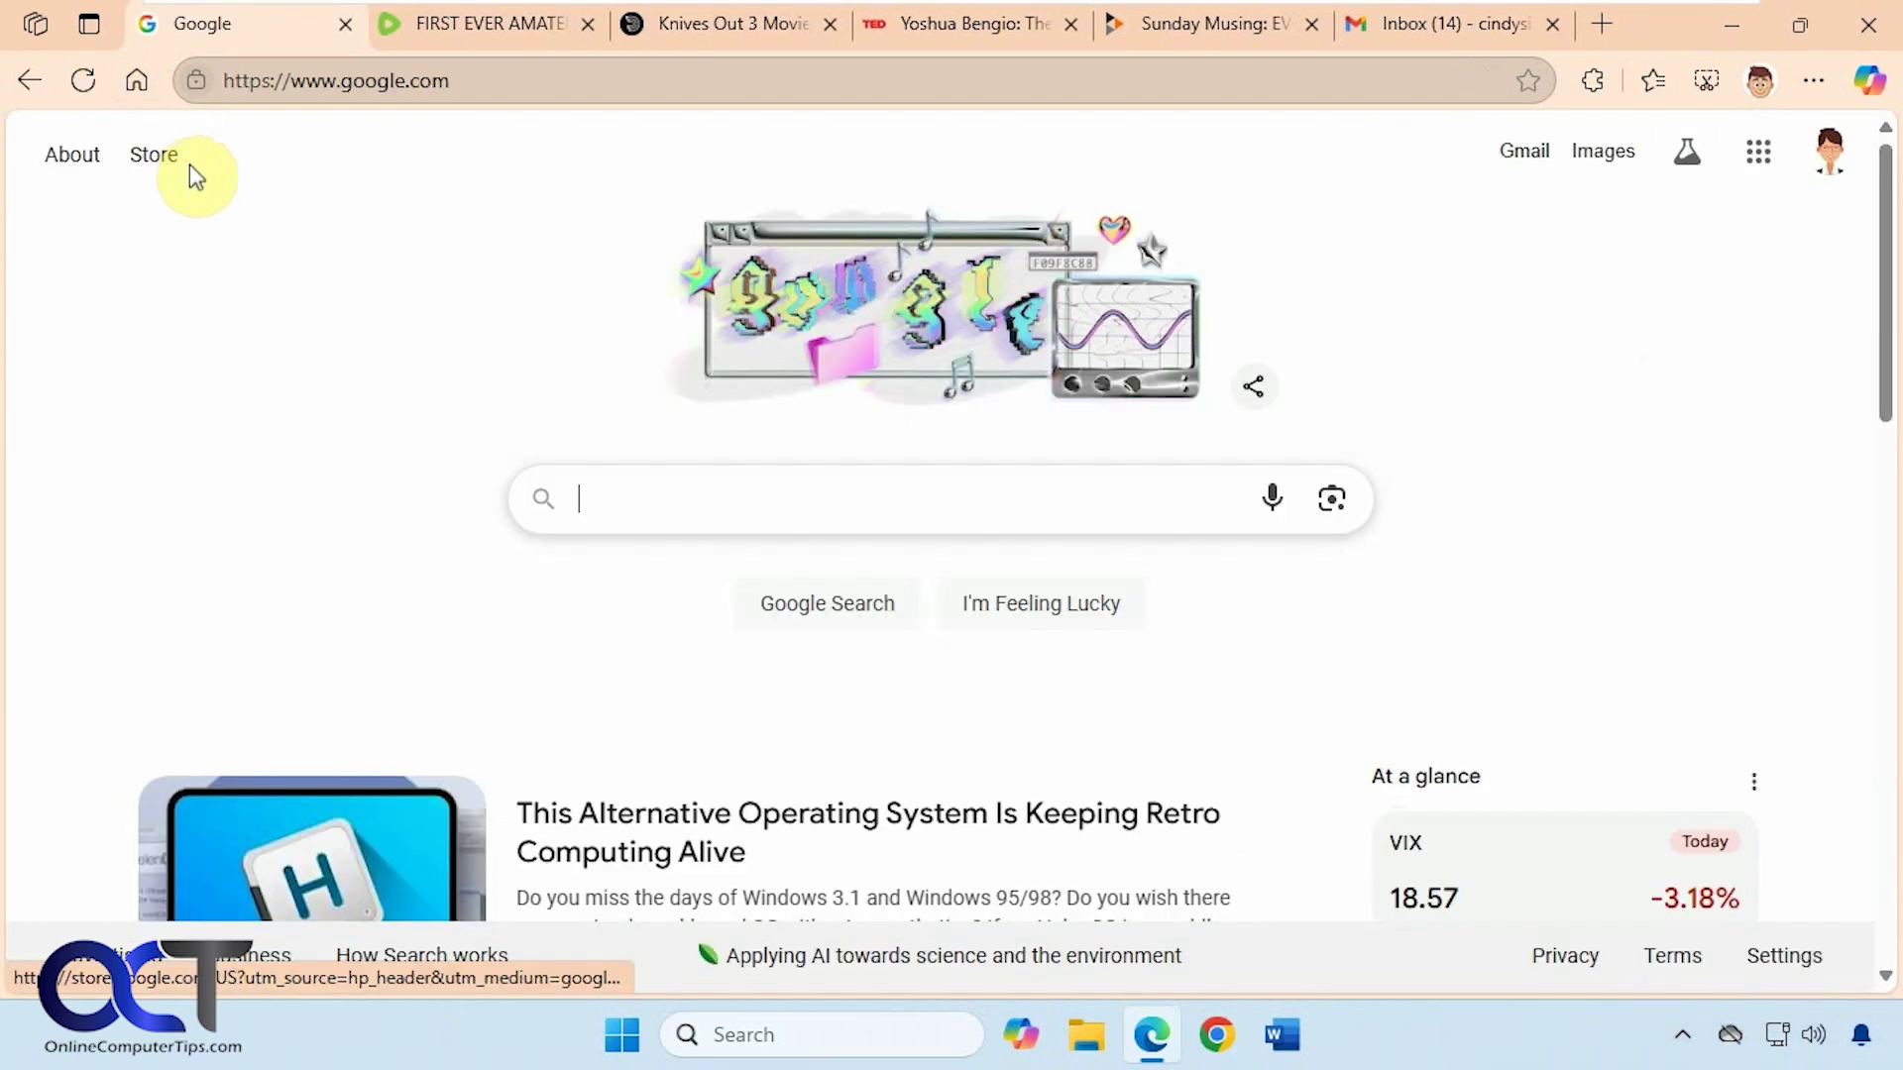
{"action": "left_click", "coordinate": [31, 83]}
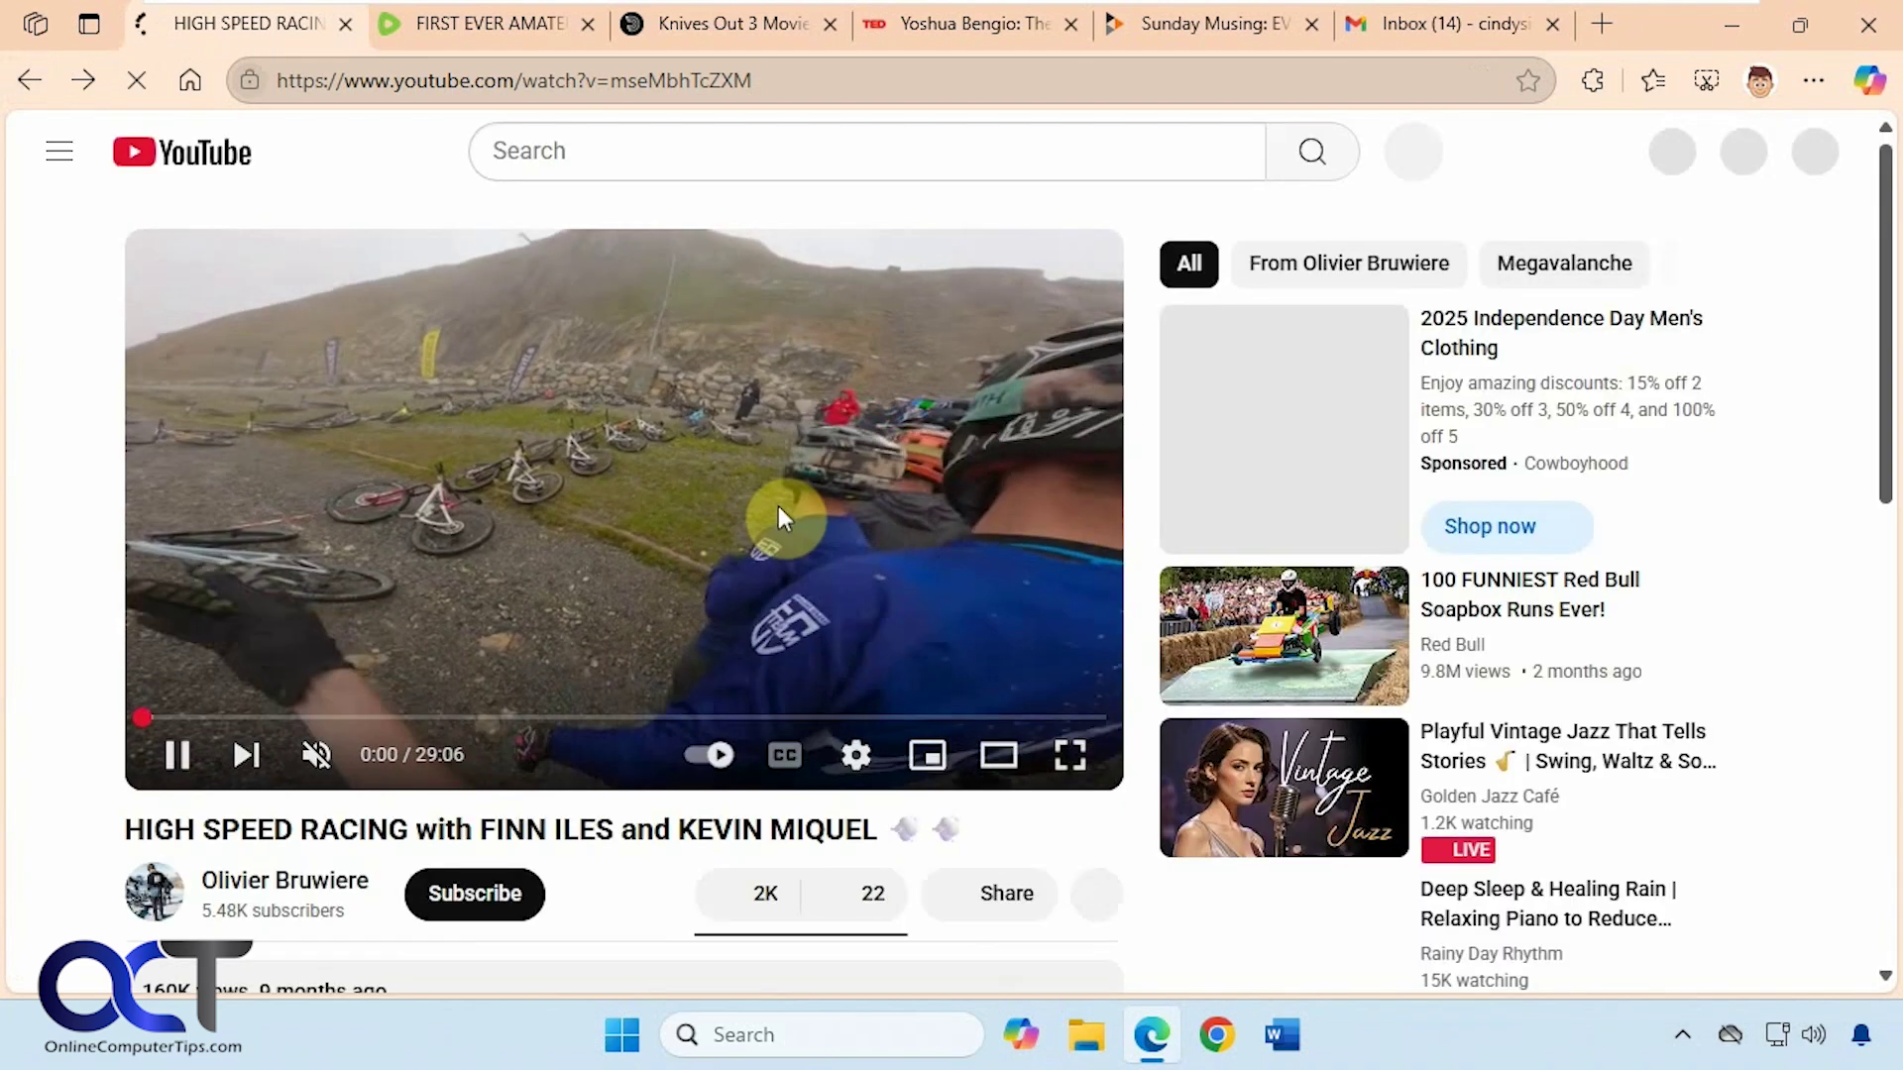
{"action": "left_click", "coordinate": [176, 755]}
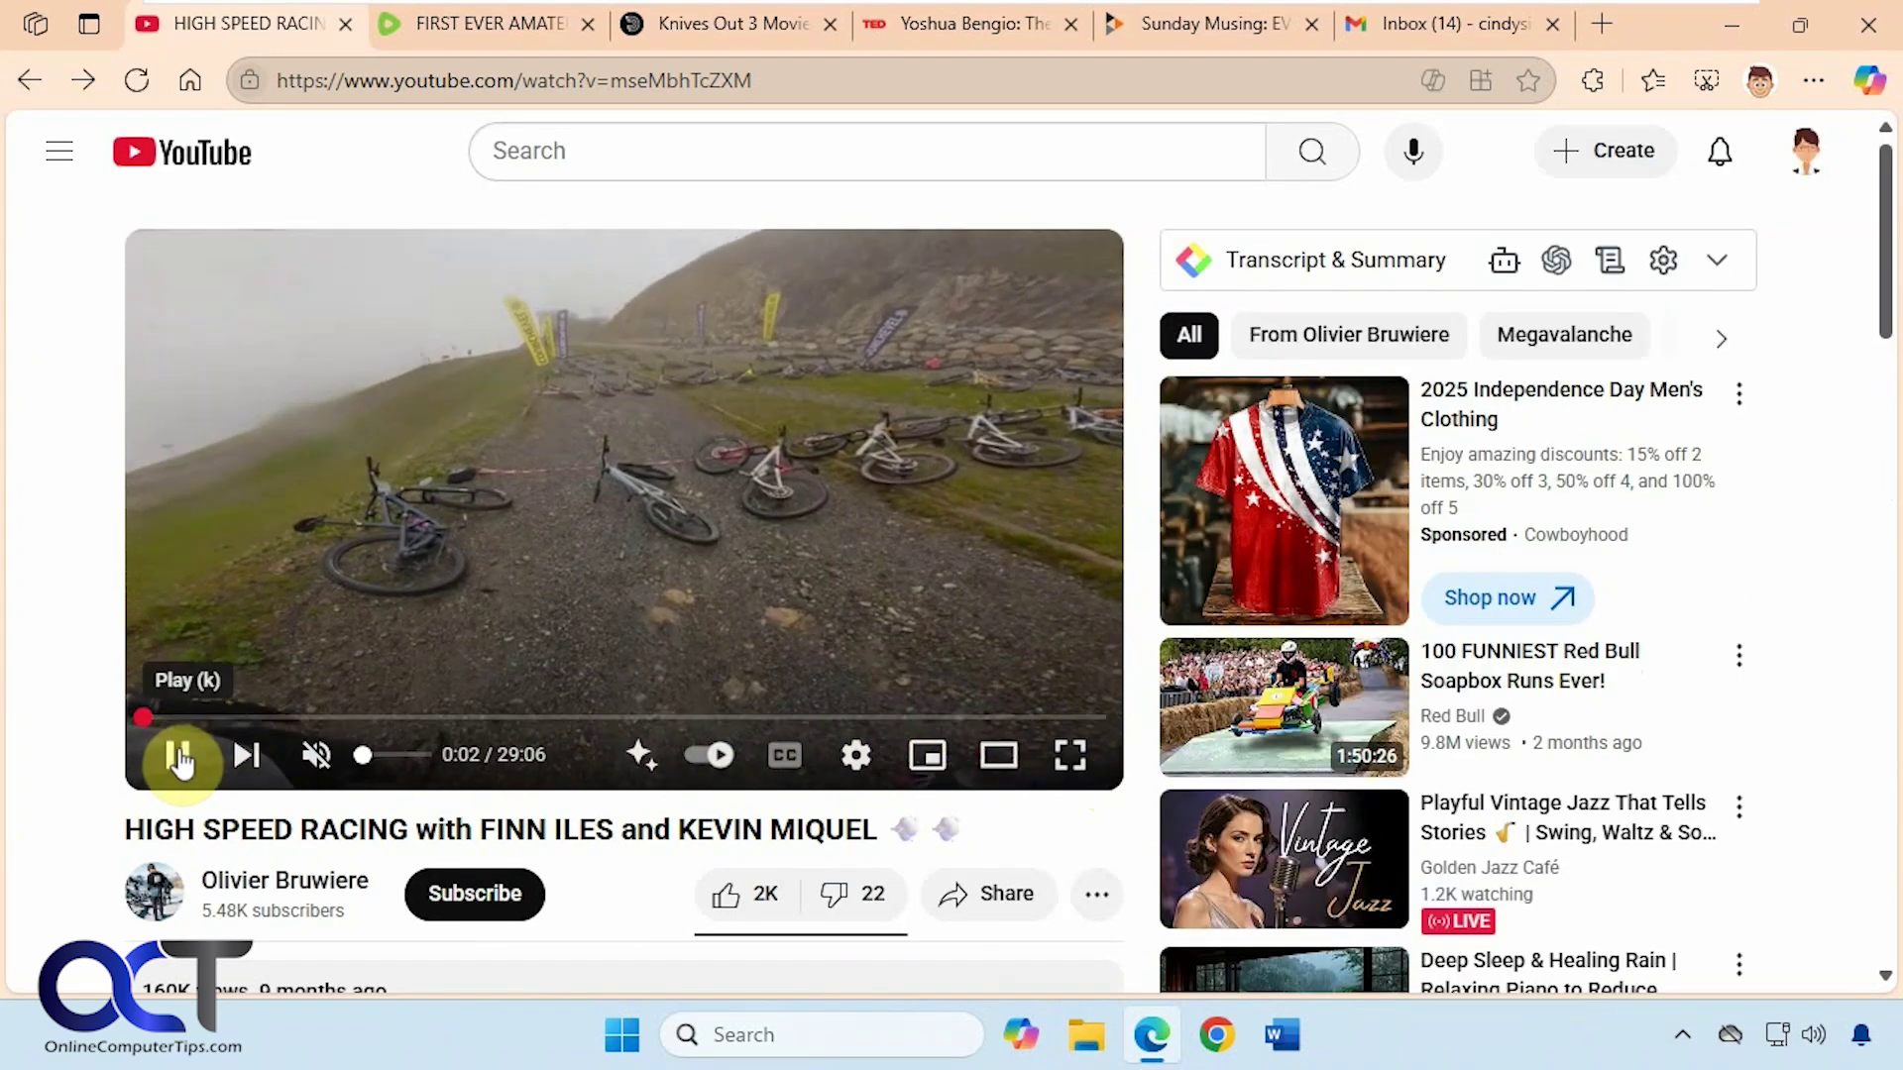
On Rumble, mute and play the boxing video, pop it out, then close the mini player
{"action": "left_click", "coordinate": [457, 42]}
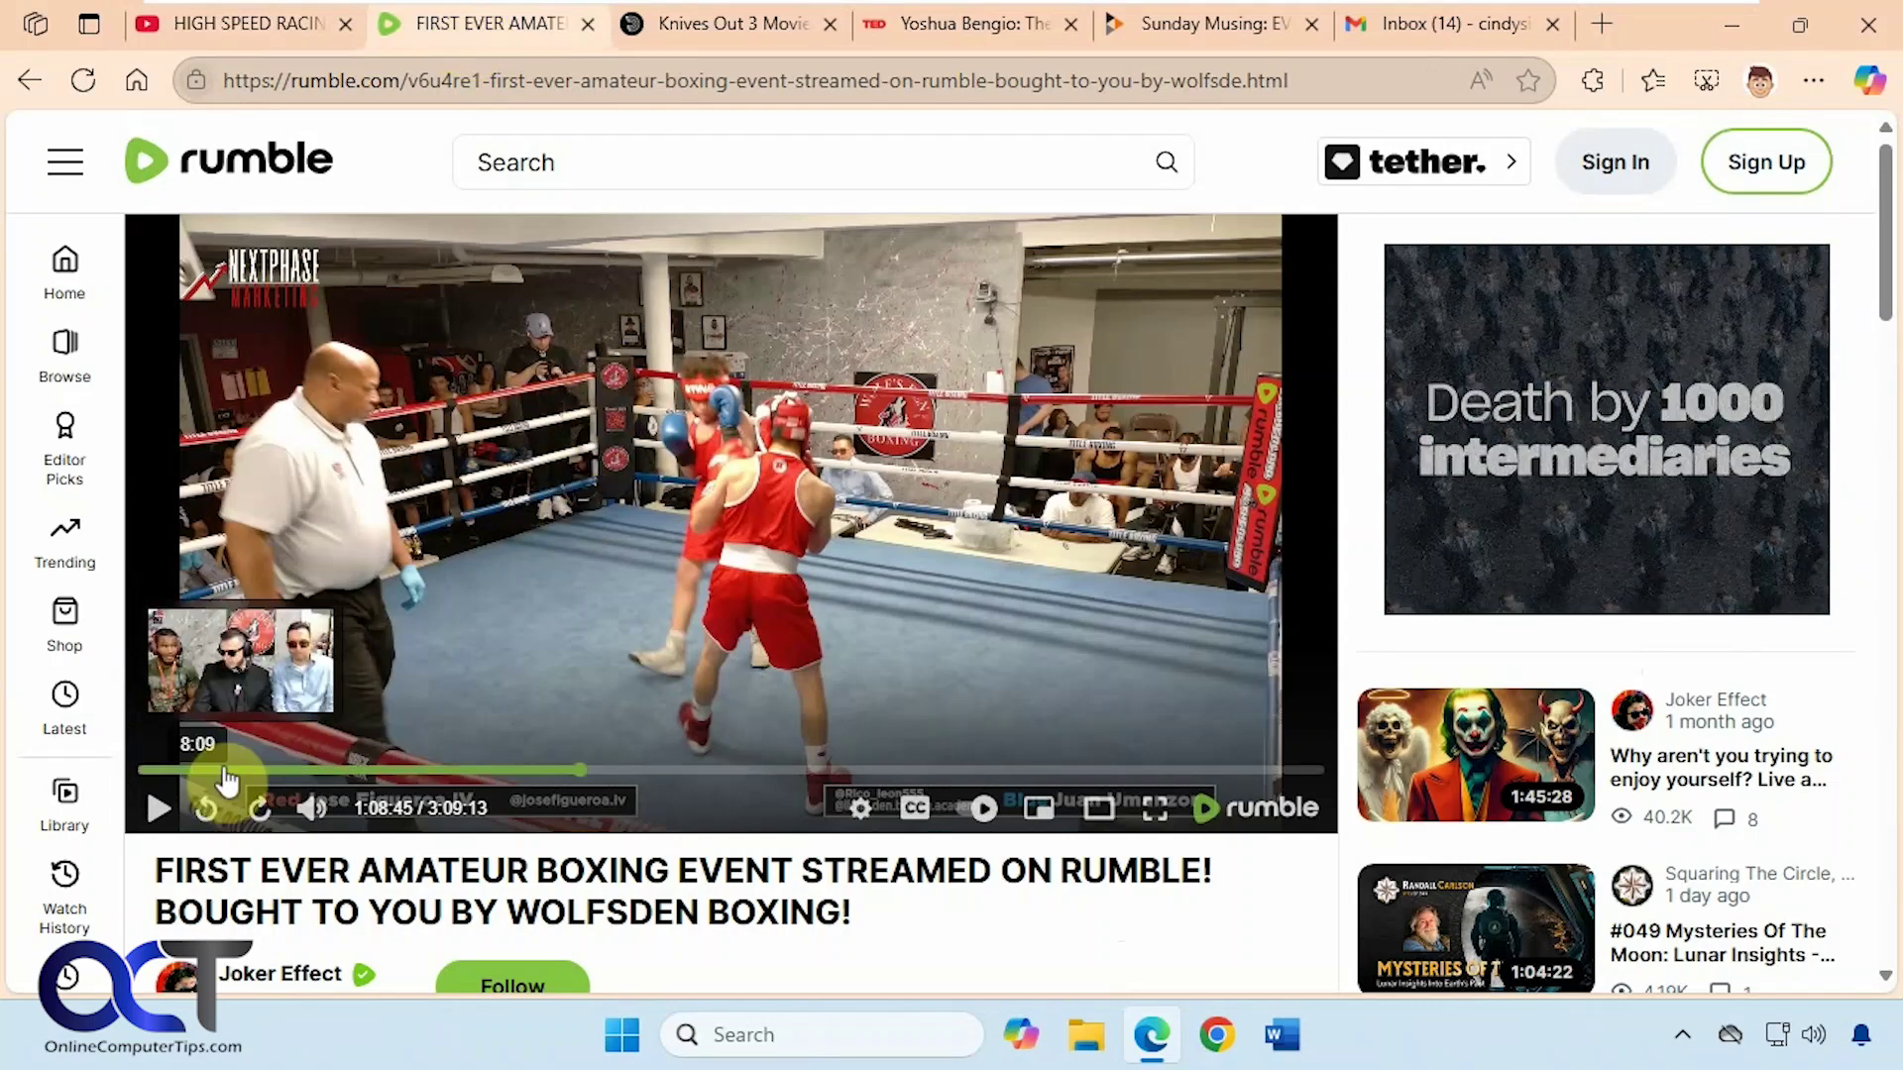
{"action": "left_click", "coordinate": [315, 810]}
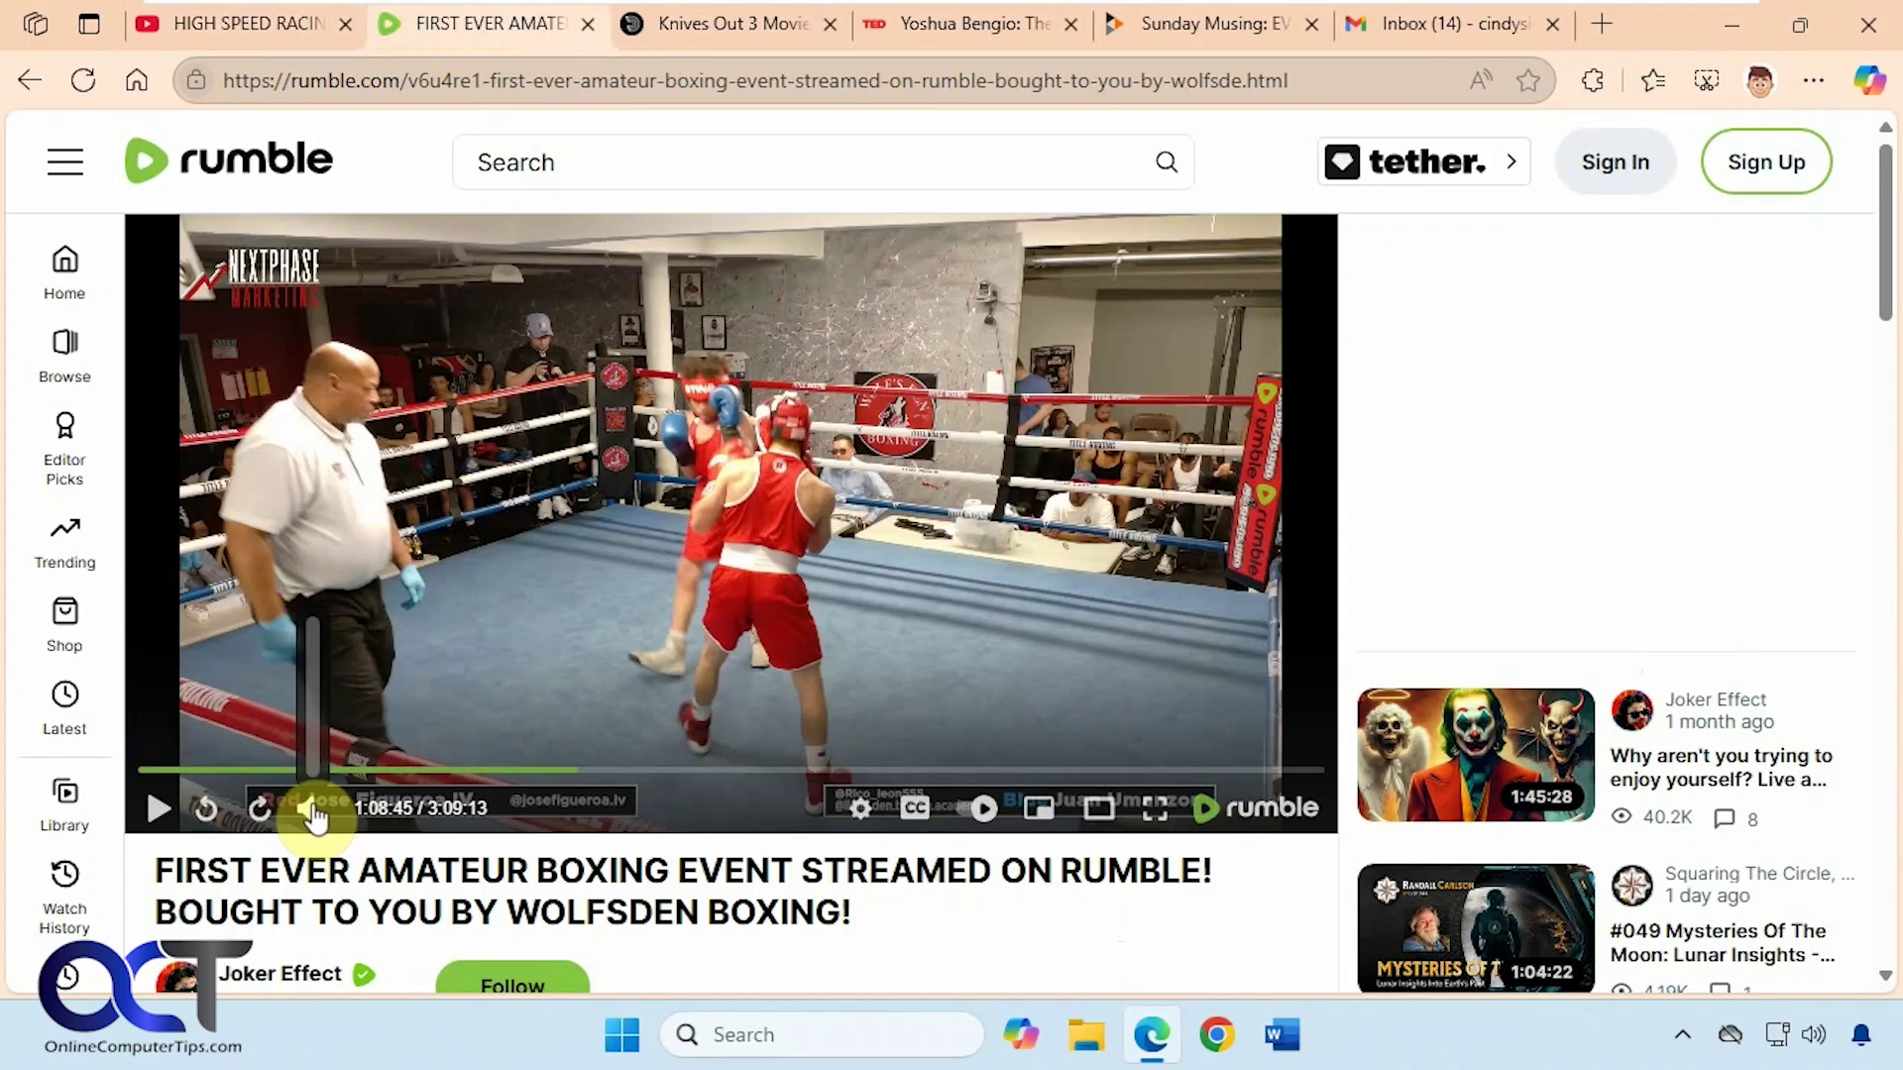
{"action": "left_click", "coordinate": [179, 821]}
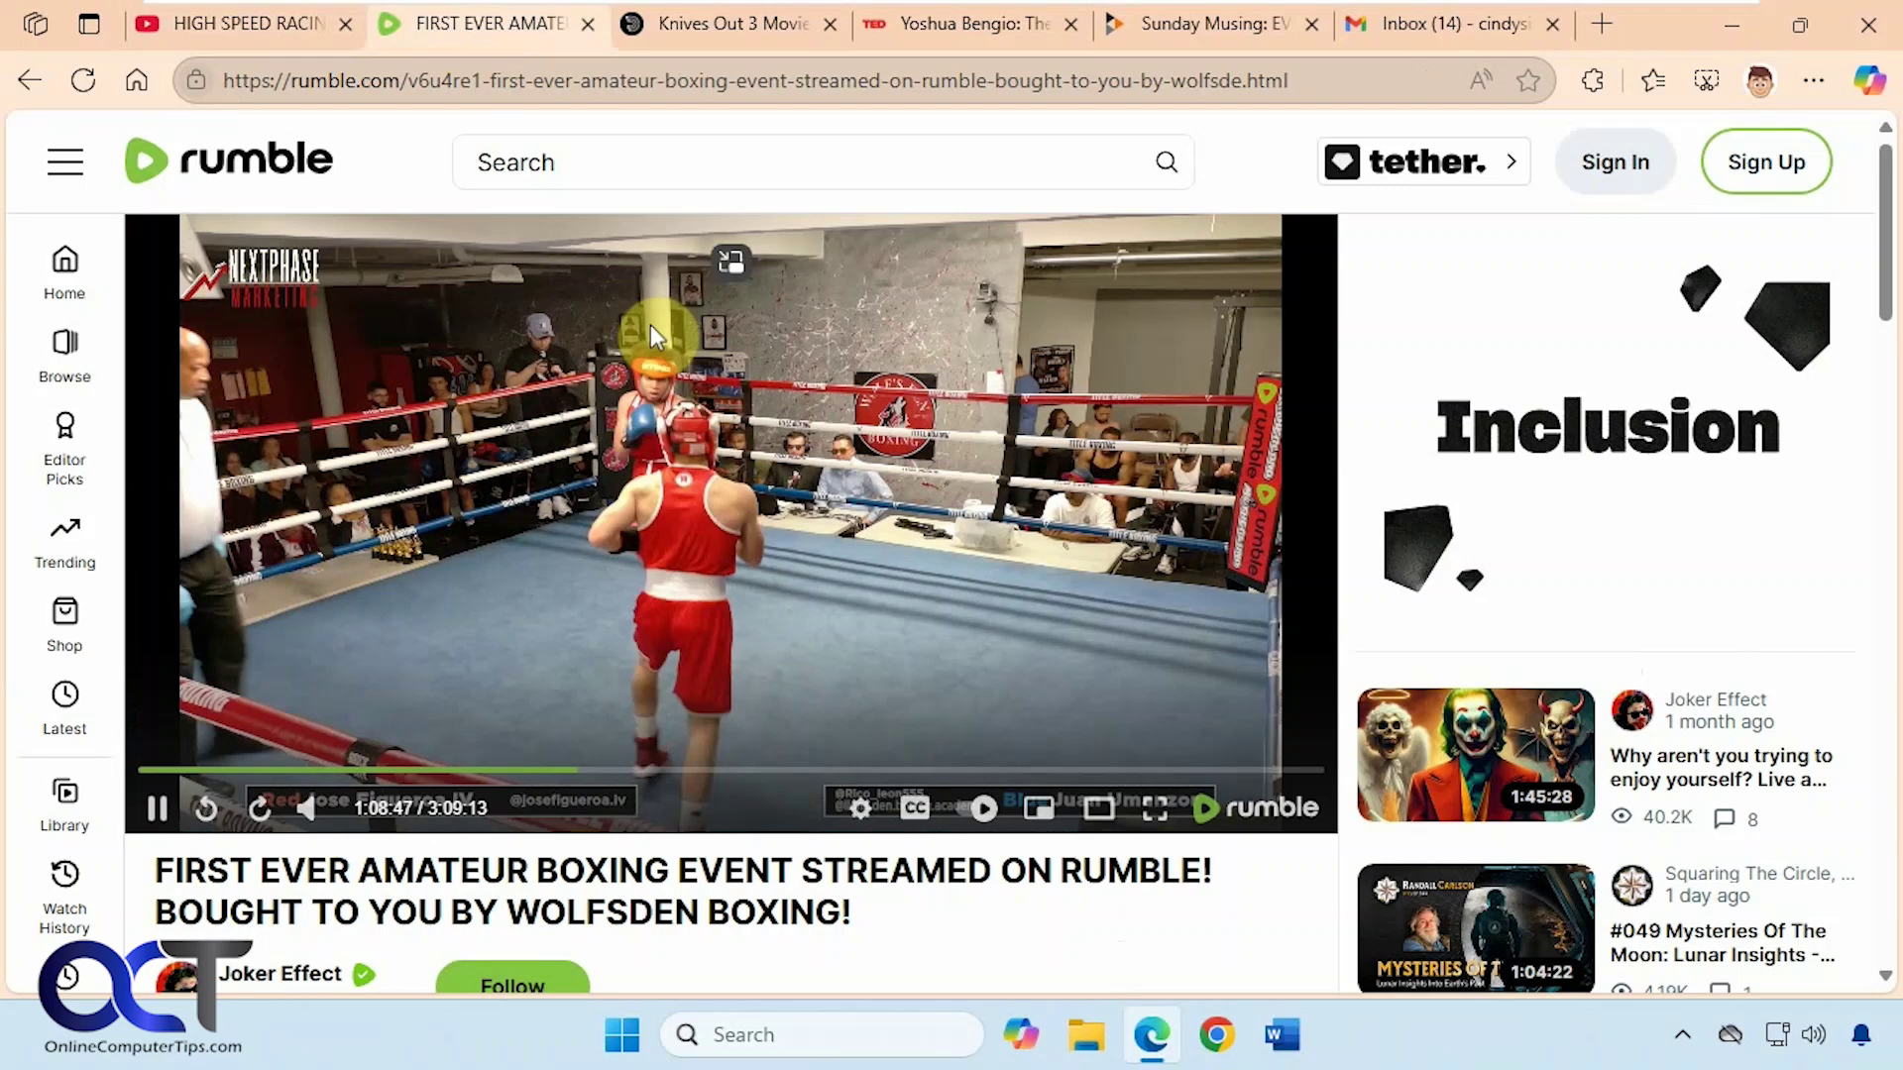
{"action": "left_click", "coordinate": [729, 264]}
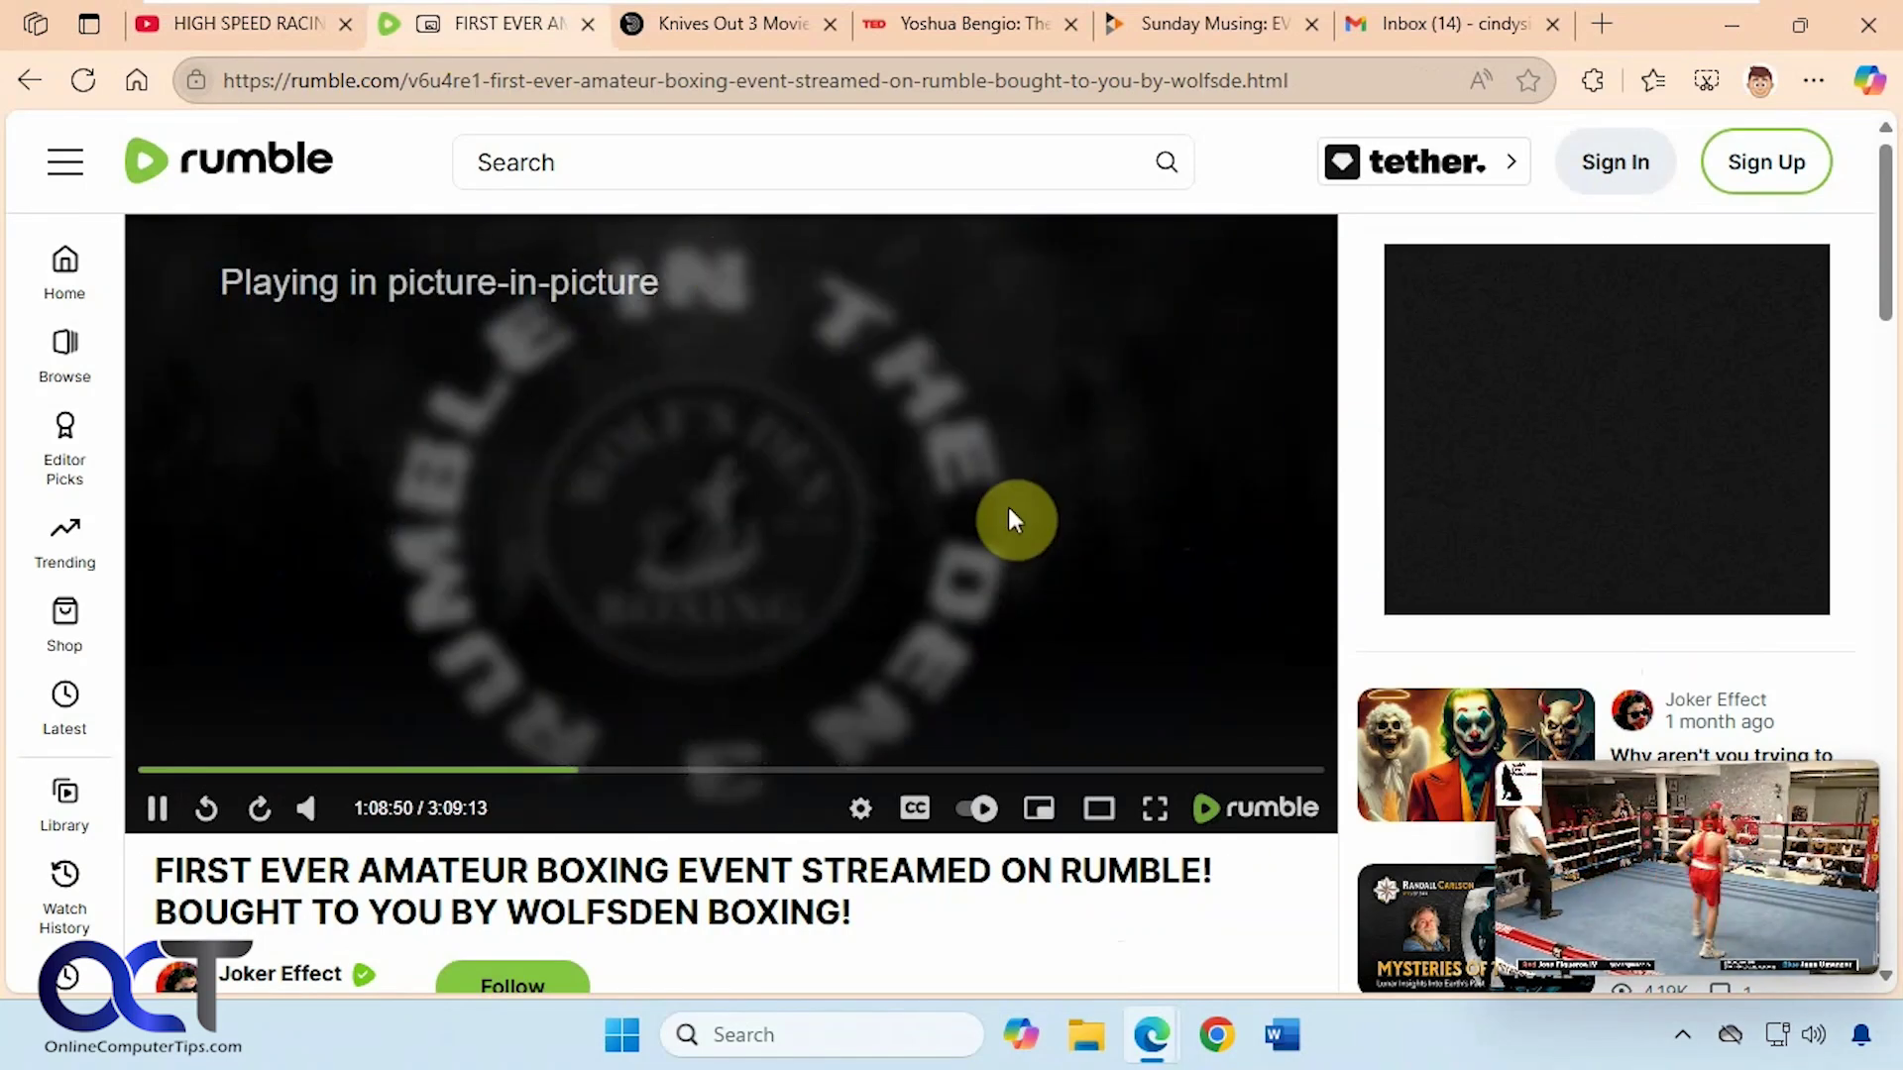
{"action": "mouse_move", "coordinate": [1712, 793]}
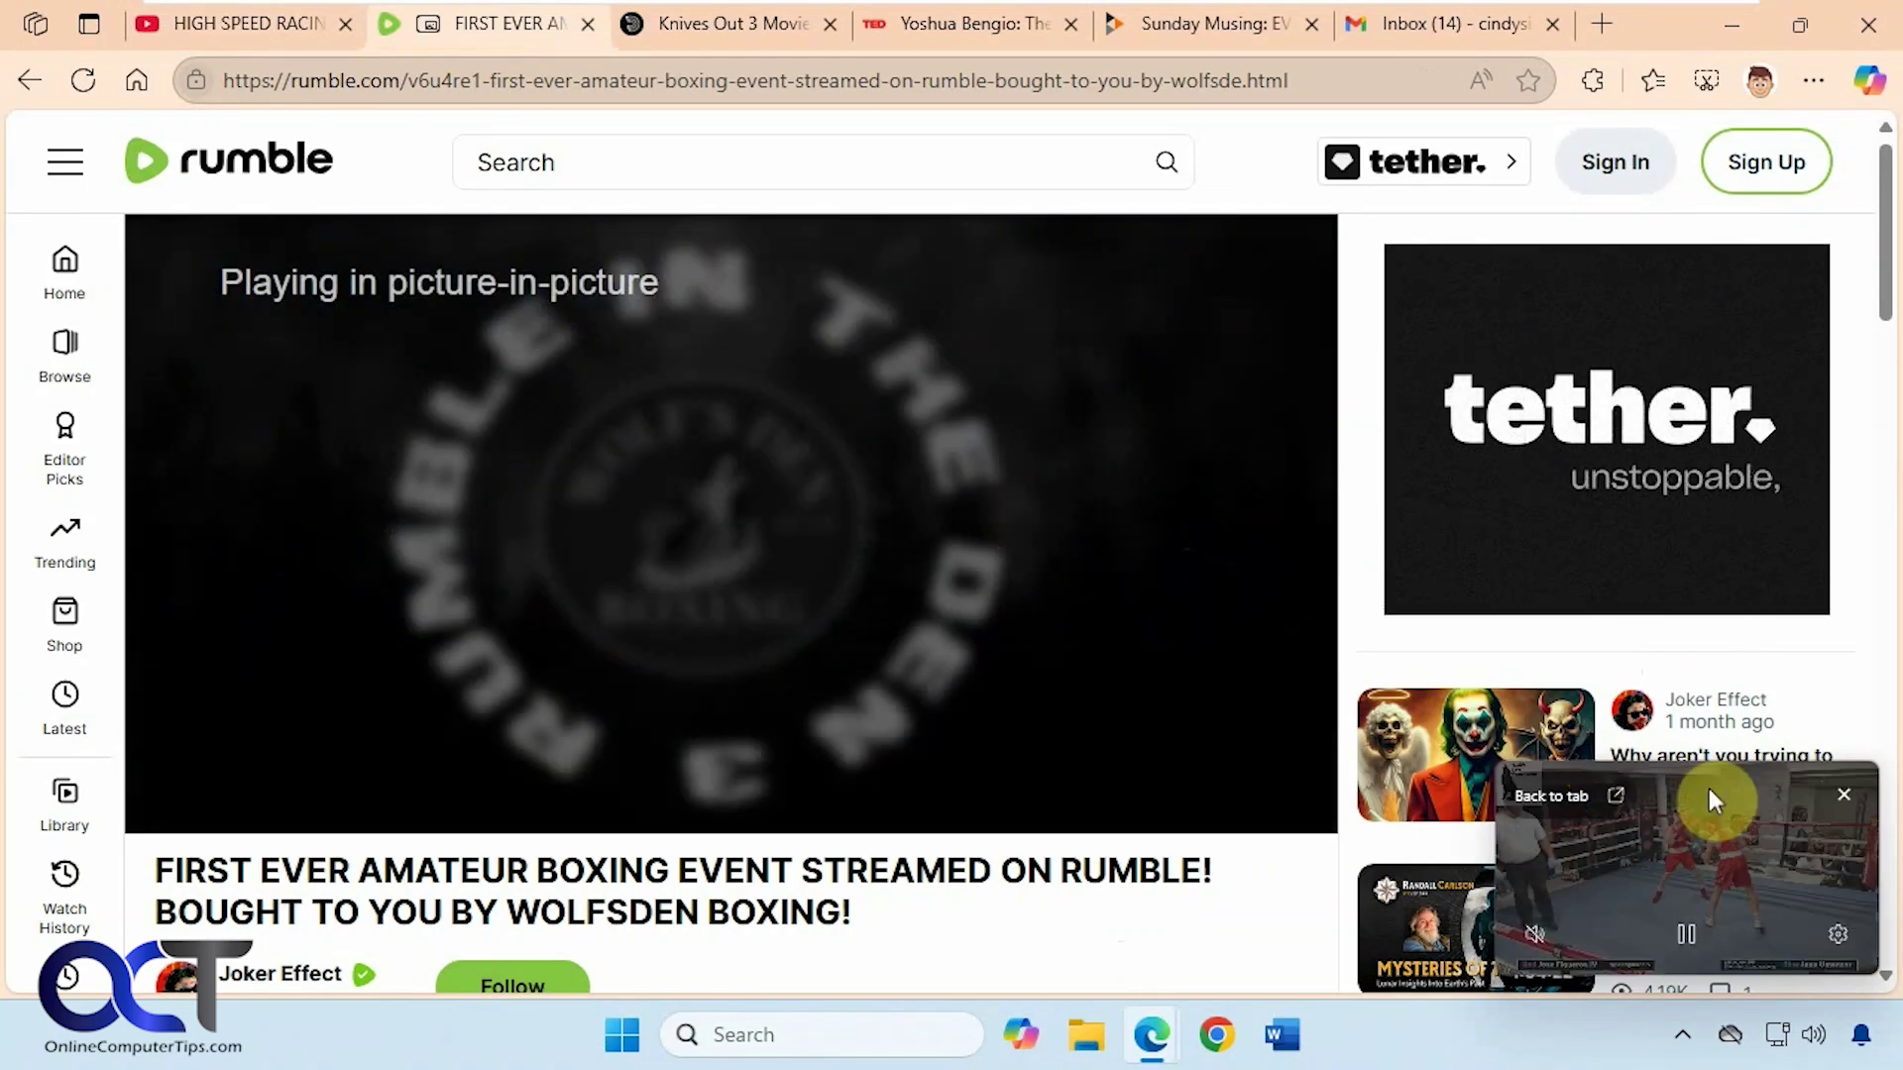
{"action": "left_click", "coordinate": [1844, 798]}
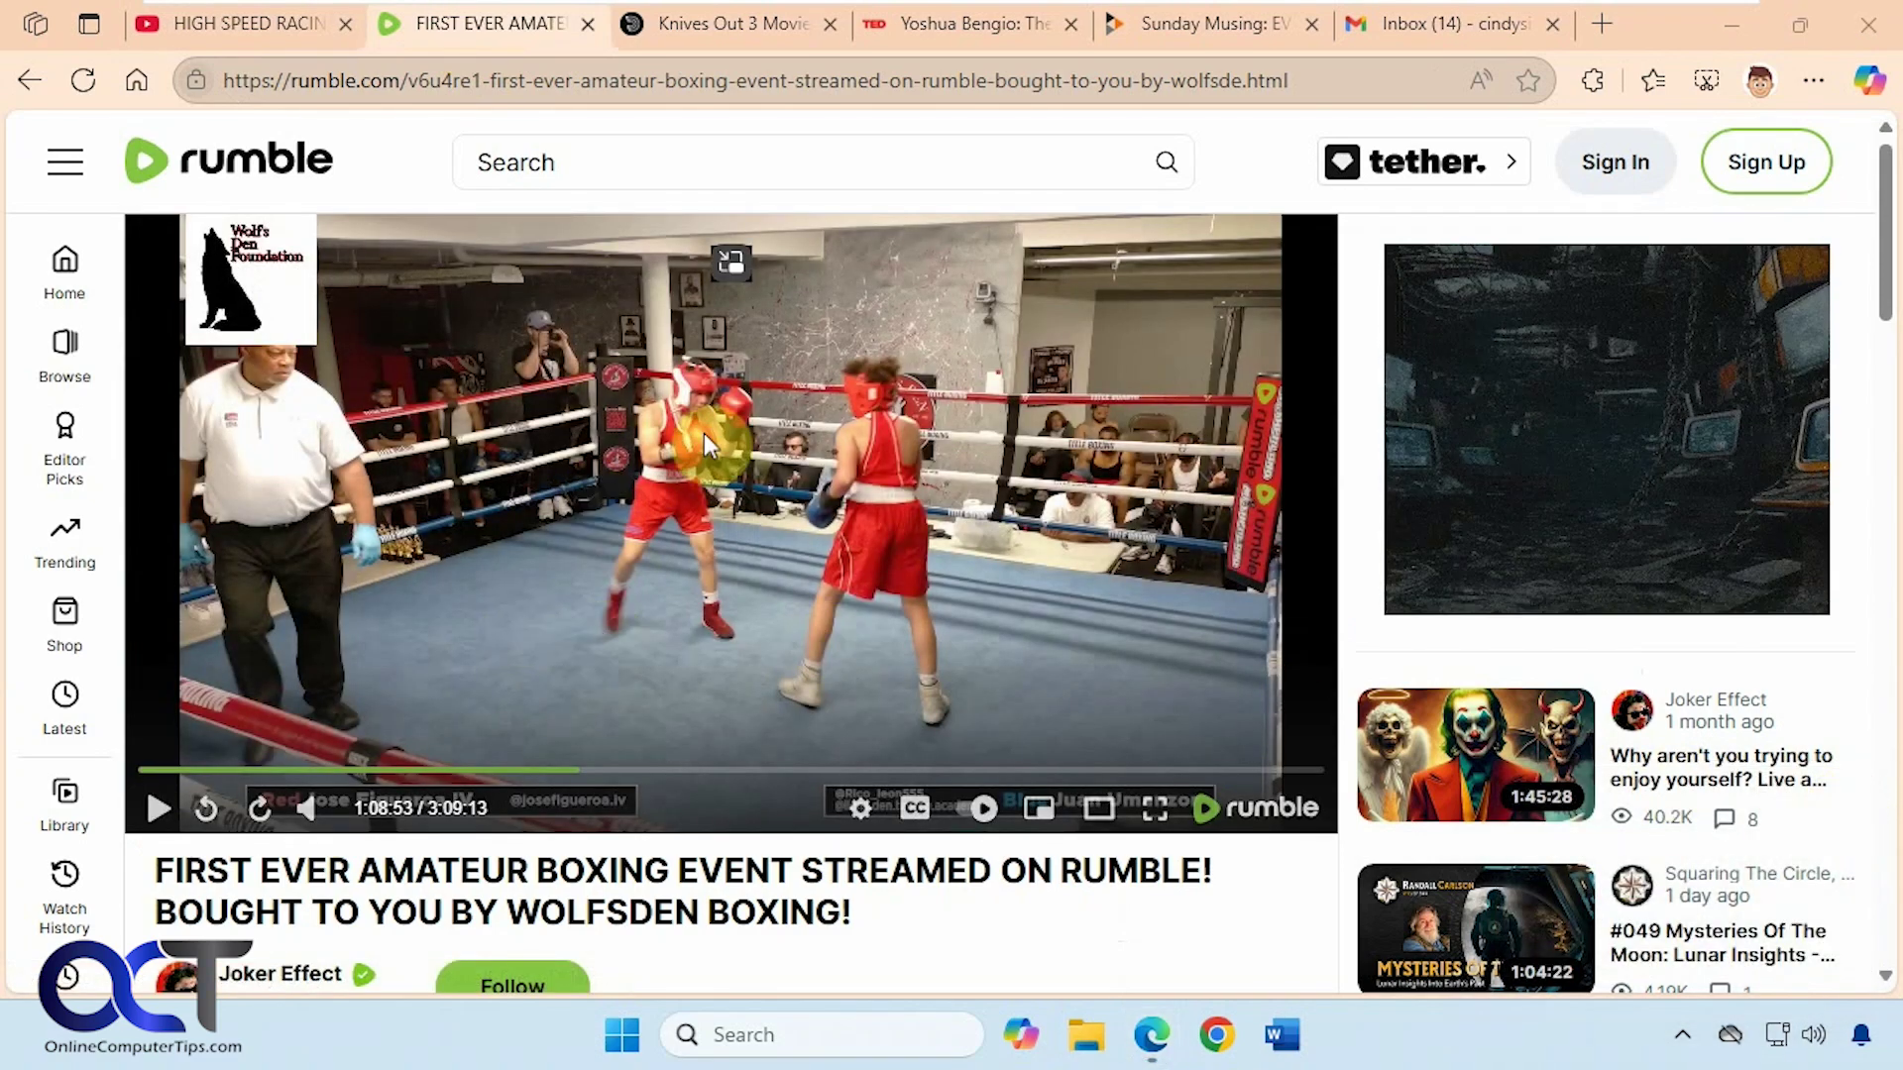
Pop the boxing video out and use Back to tab, then pop it out and close it again
{"action": "left_click", "coordinate": [731, 262]}
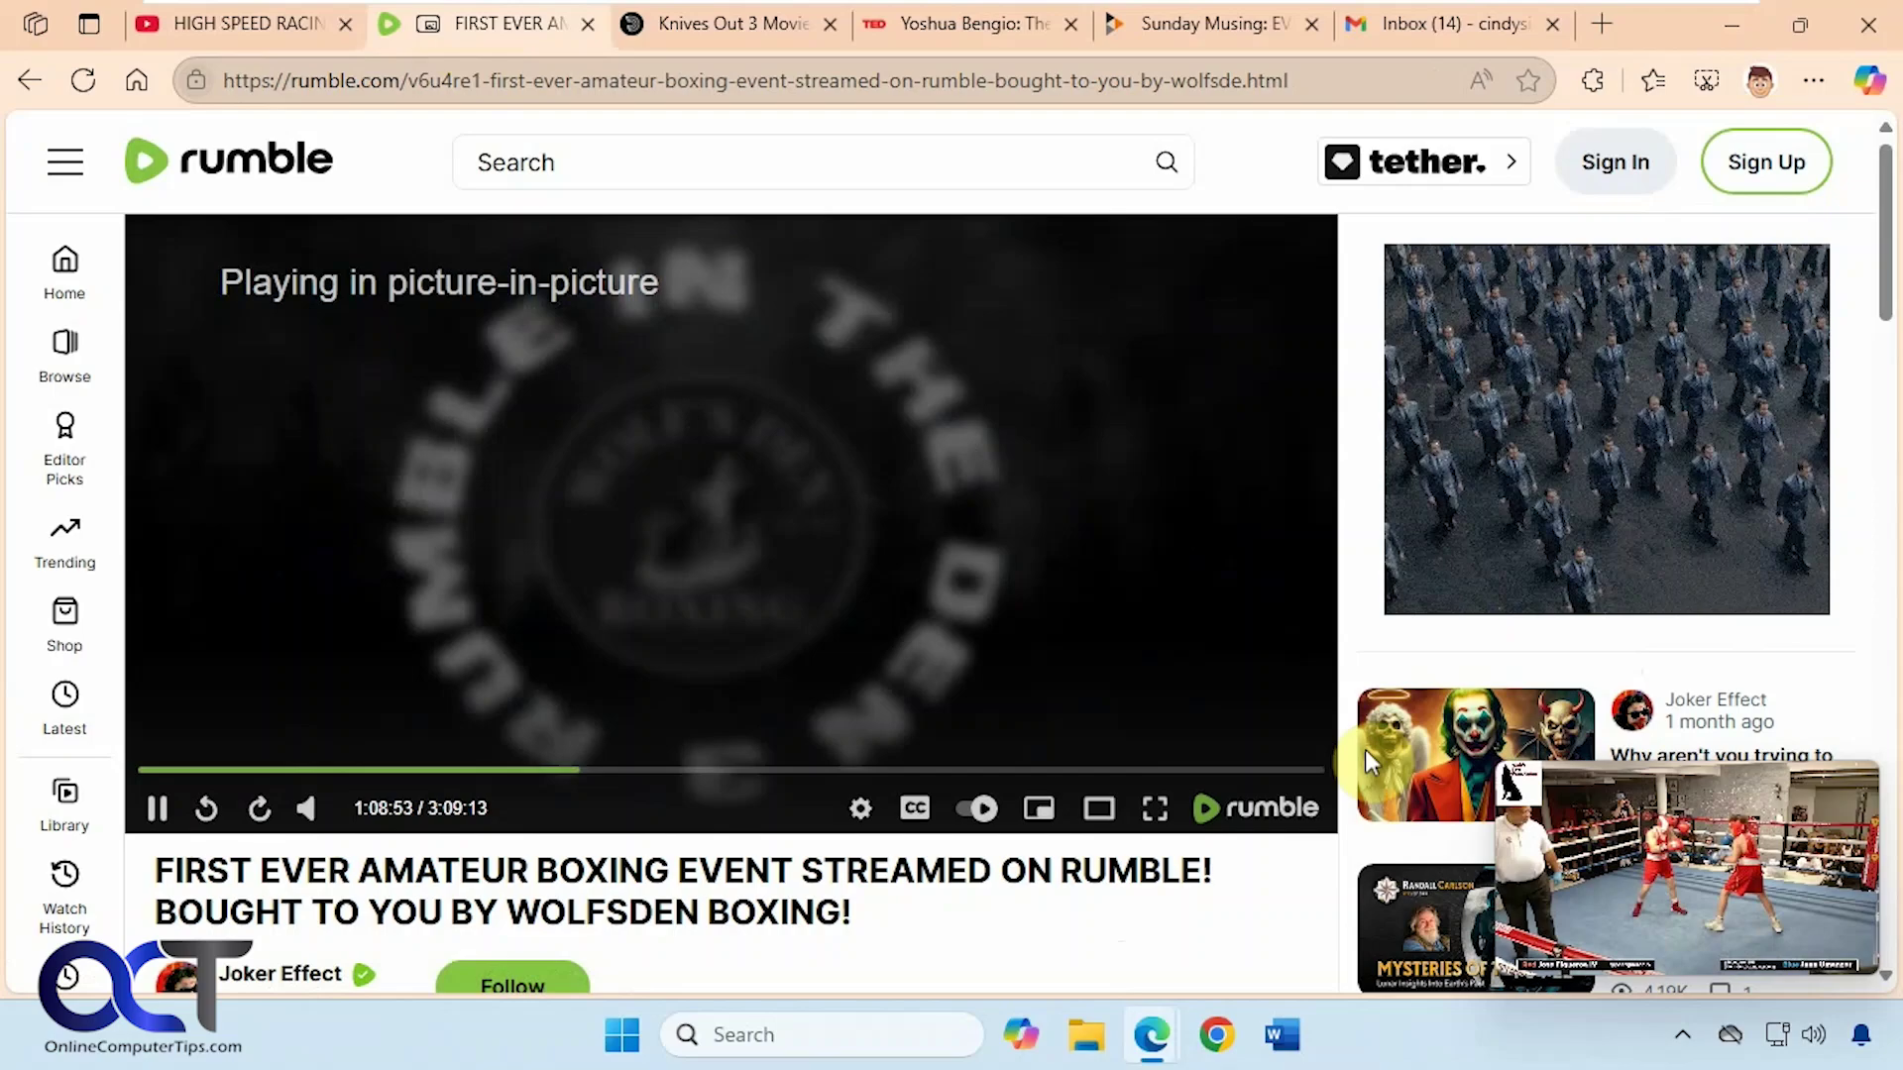
{"action": "mouse_move", "coordinate": [1656, 836]}
{"action": "left_click", "coordinate": [1565, 808]}
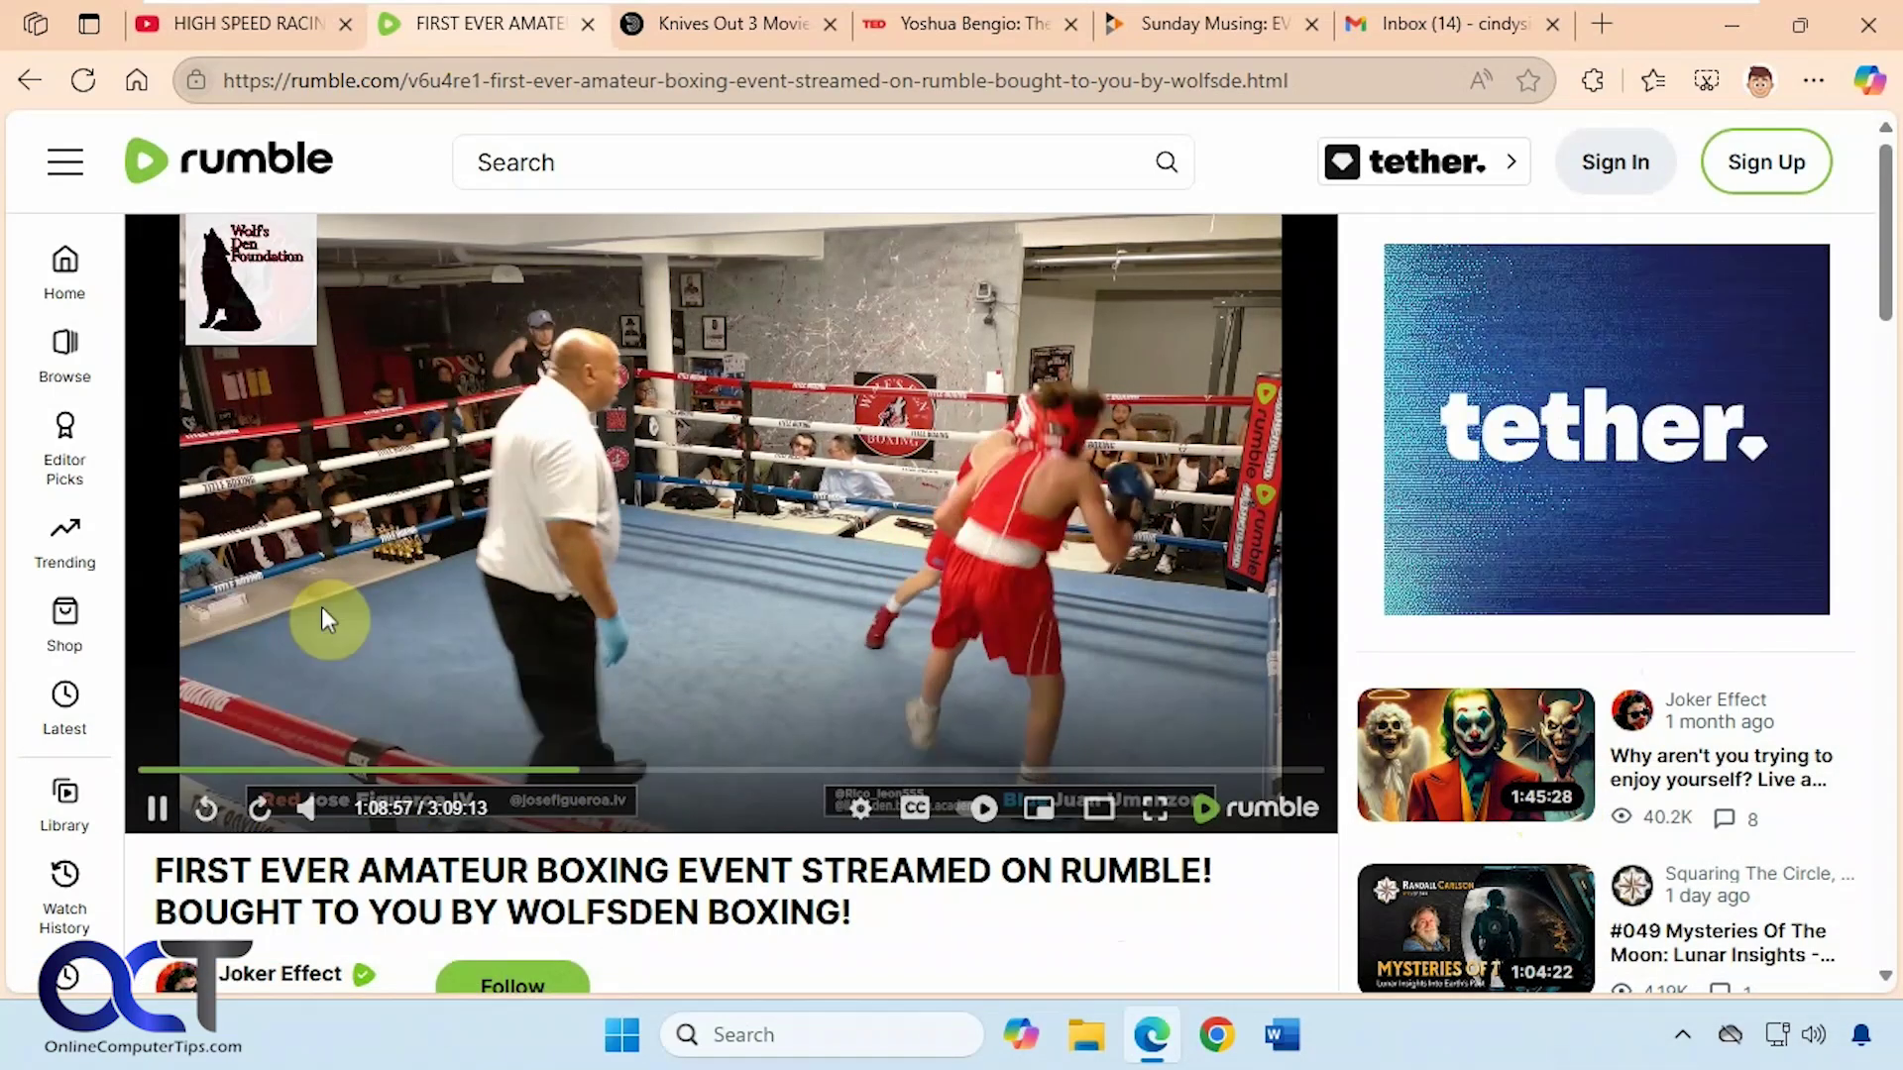
{"action": "left_click", "coordinate": [743, 273]}
{"action": "mouse_move", "coordinate": [1783, 790]}
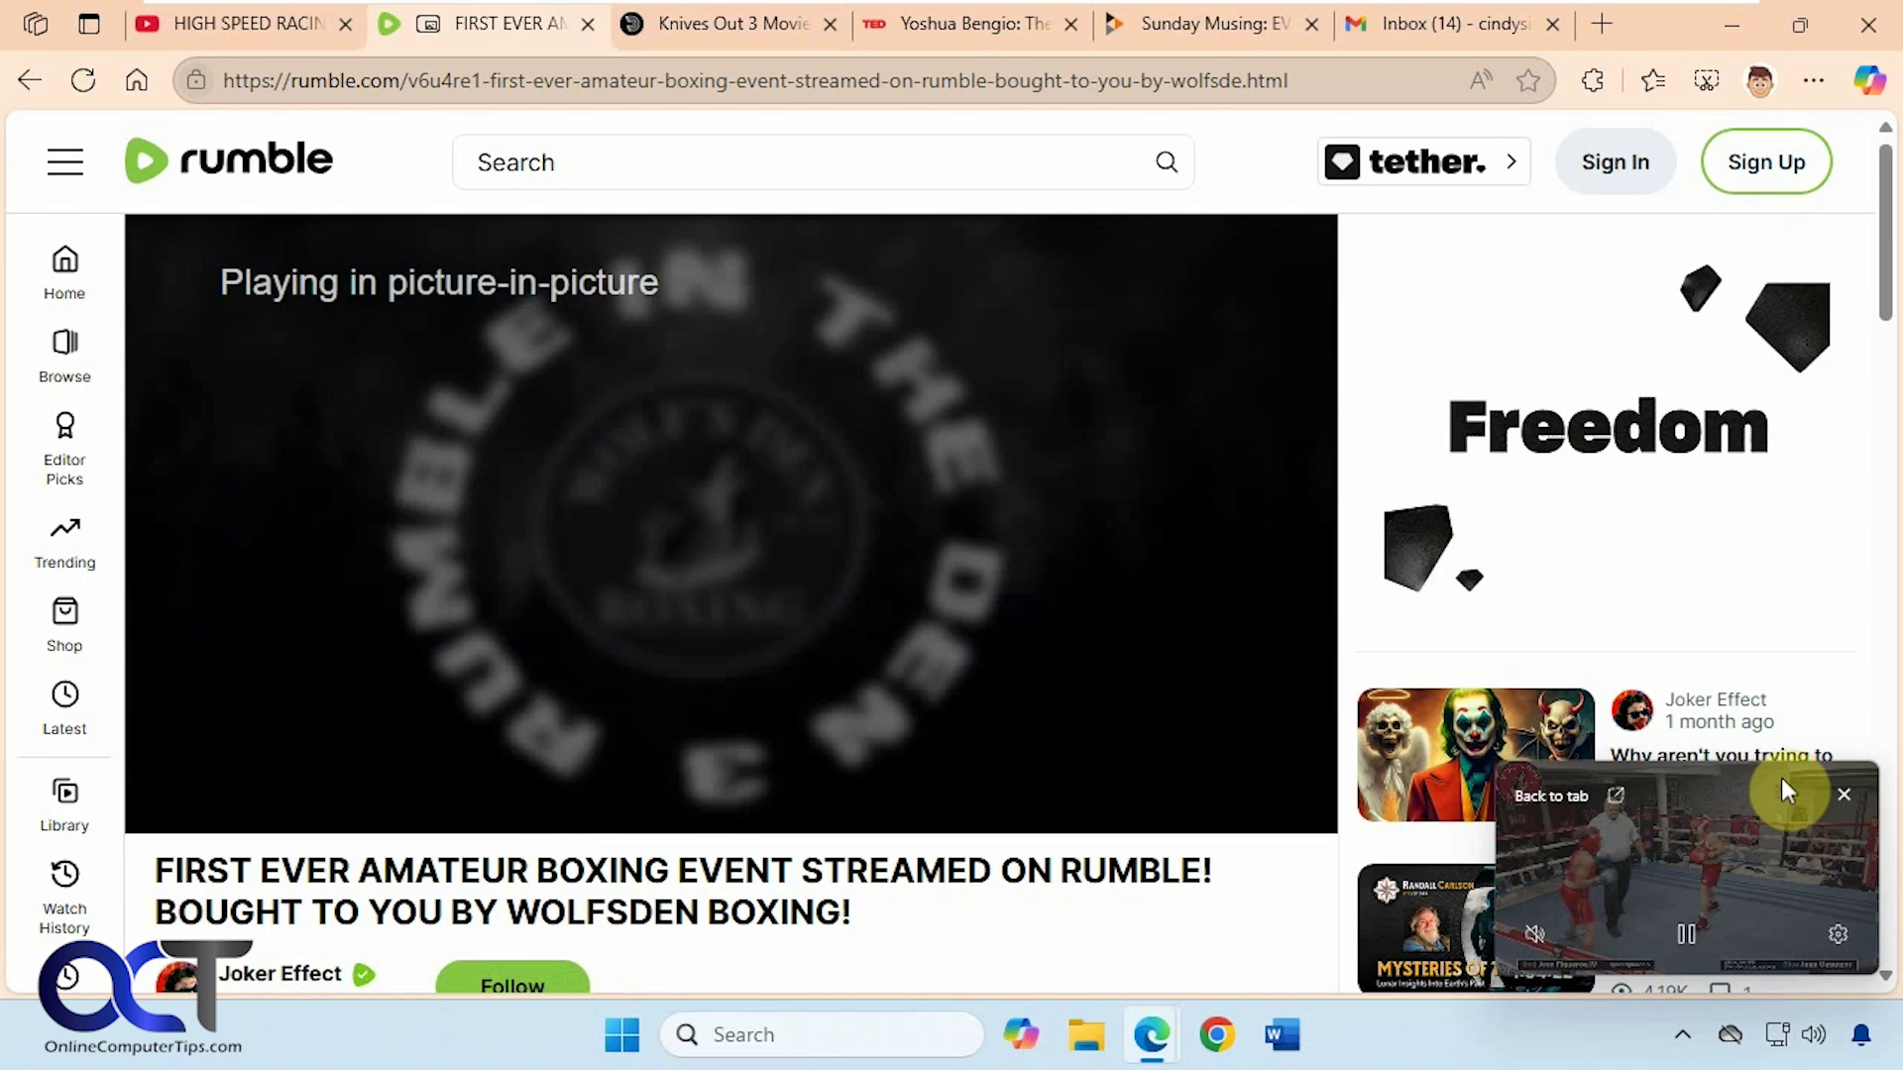
{"action": "left_click", "coordinate": [1845, 798]}
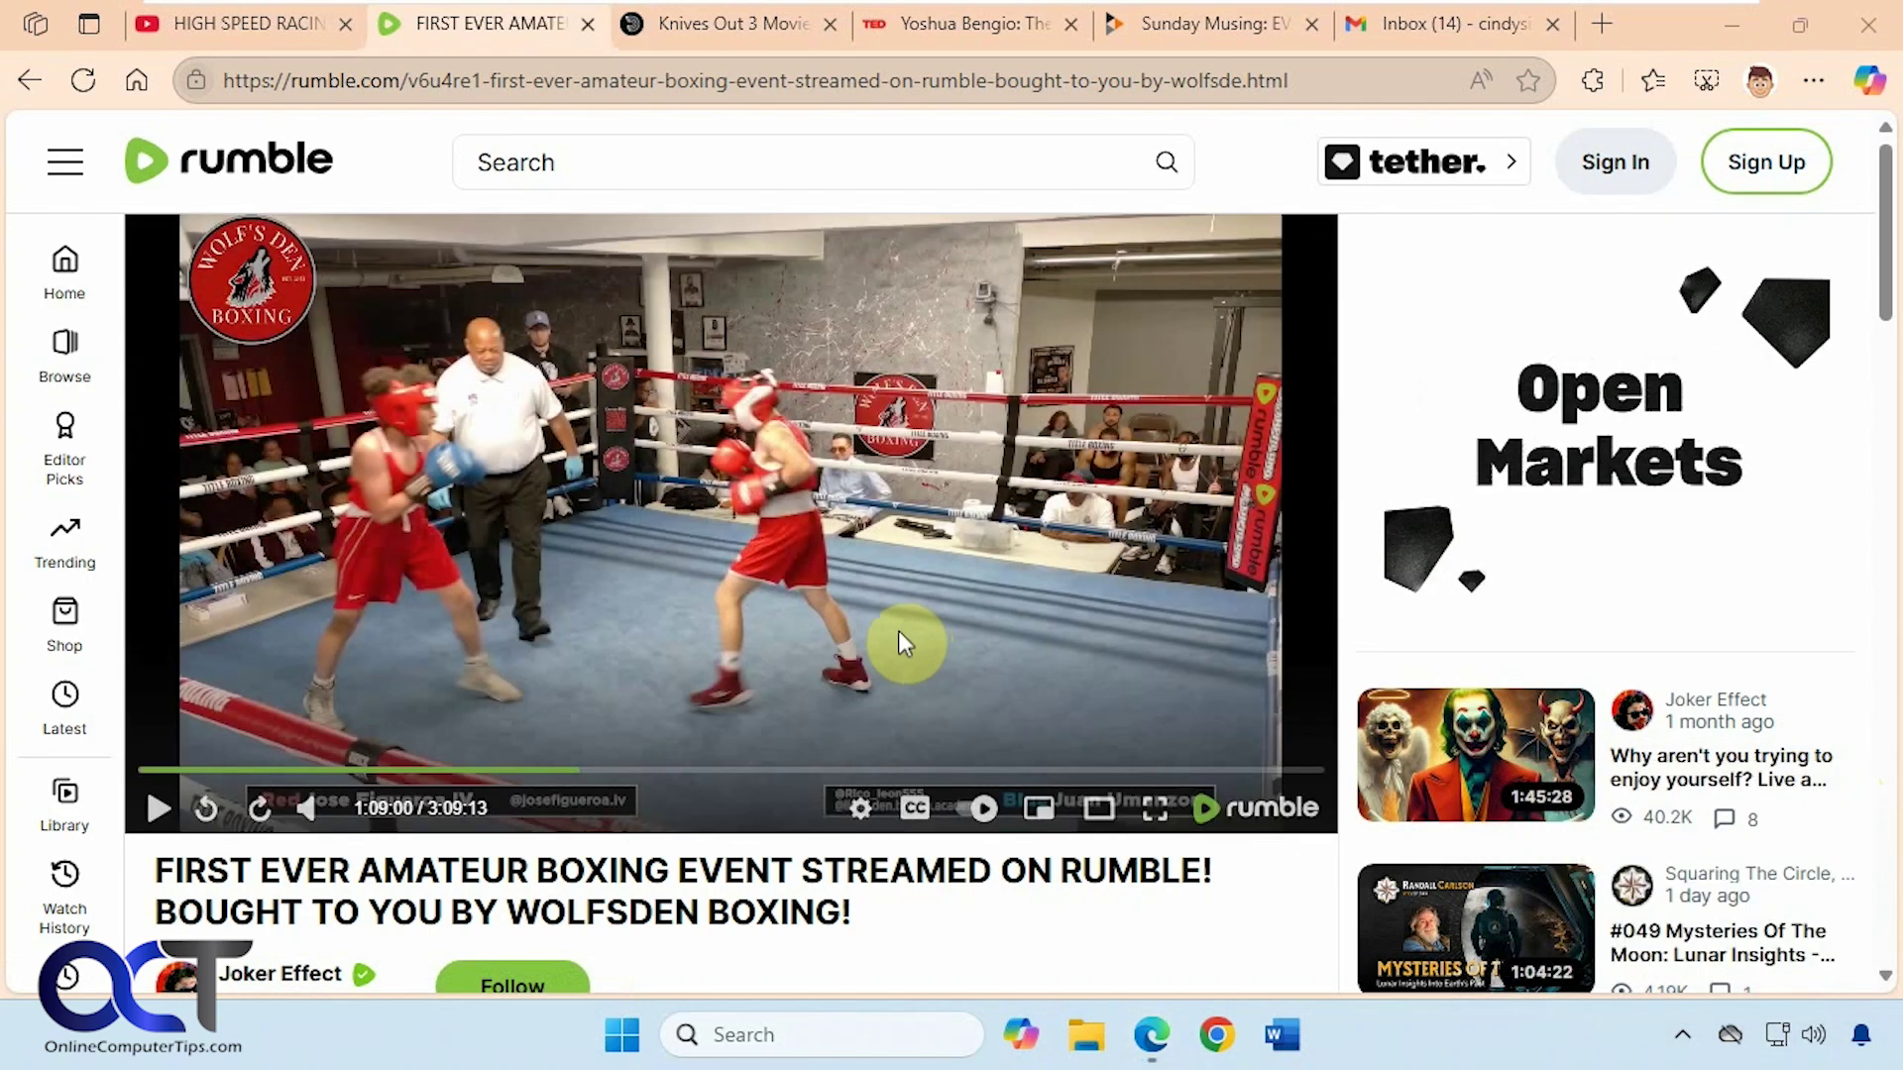
On the Dailymotion Knives Out 3 tab, play the video and mute it
{"action": "left_click", "coordinate": [745, 30]}
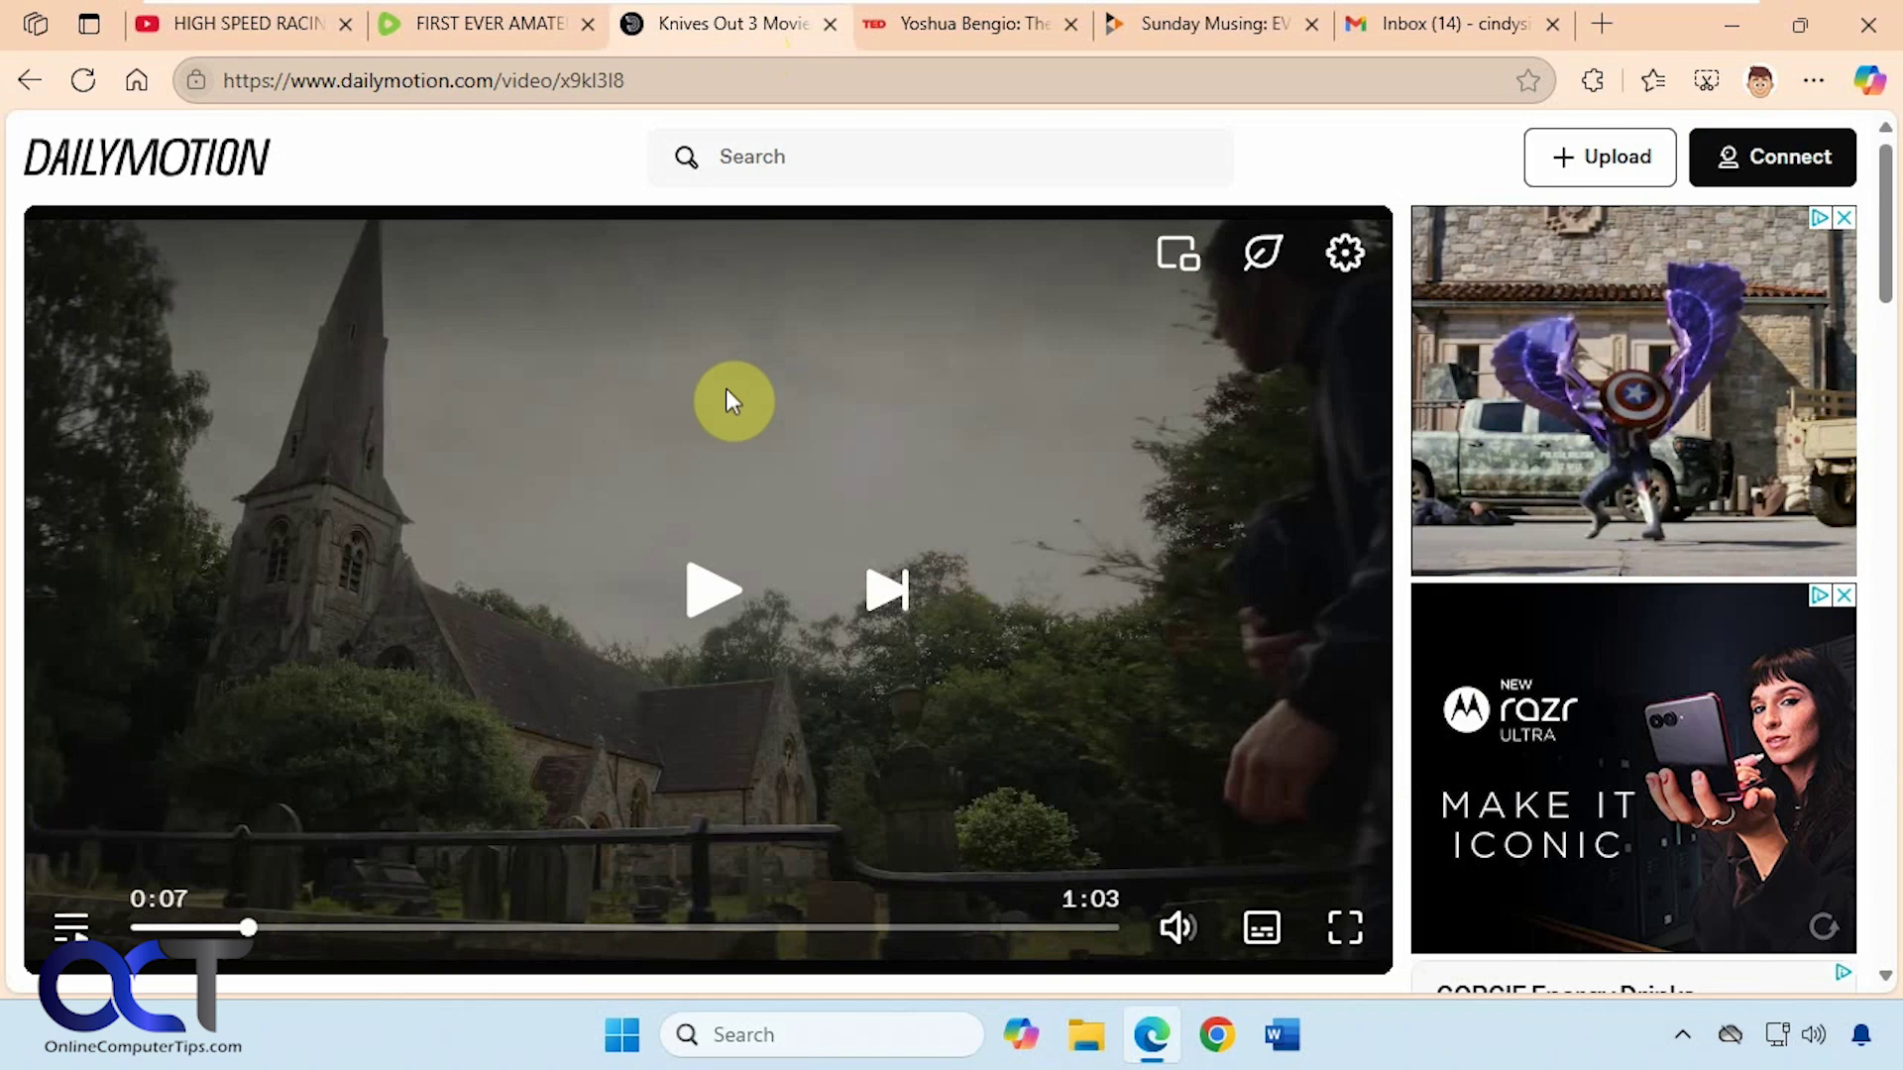
{"action": "mouse_move", "coordinate": [1193, 936]}
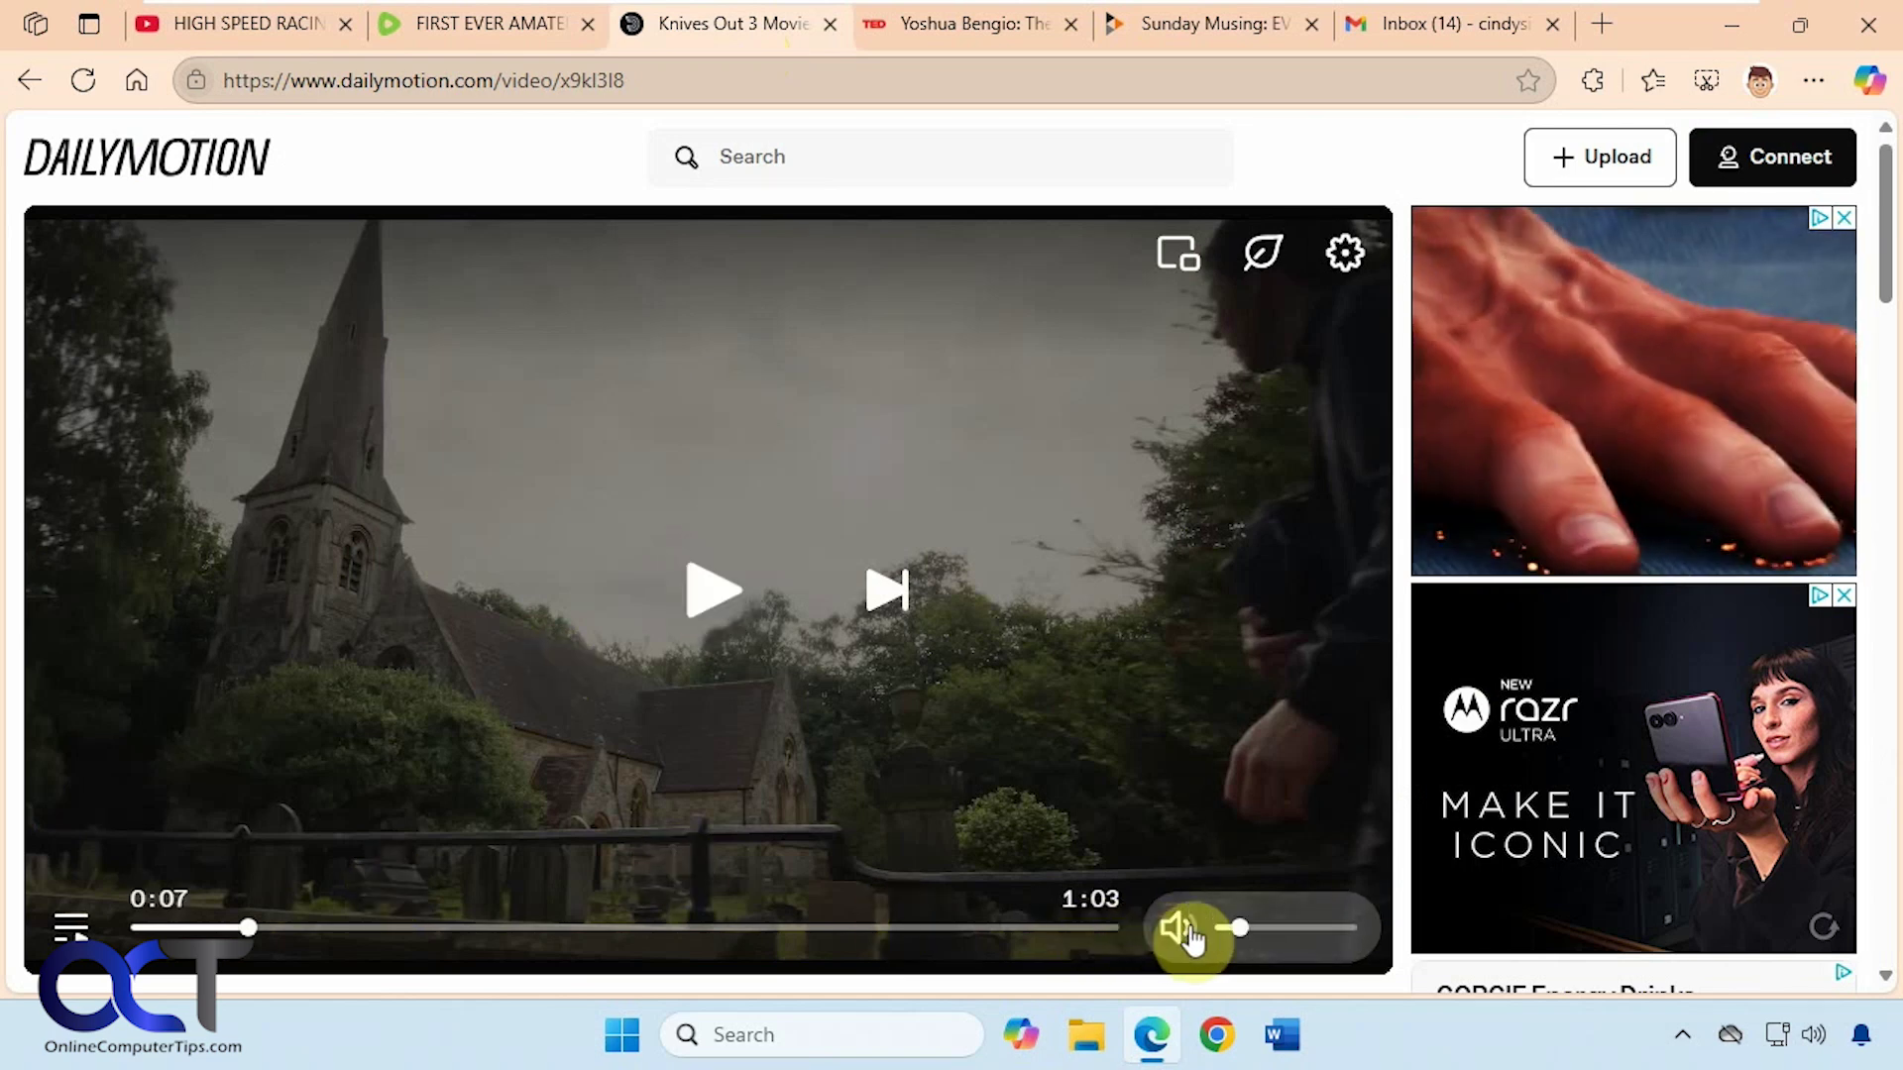
{"action": "left_click", "coordinate": [715, 594]}
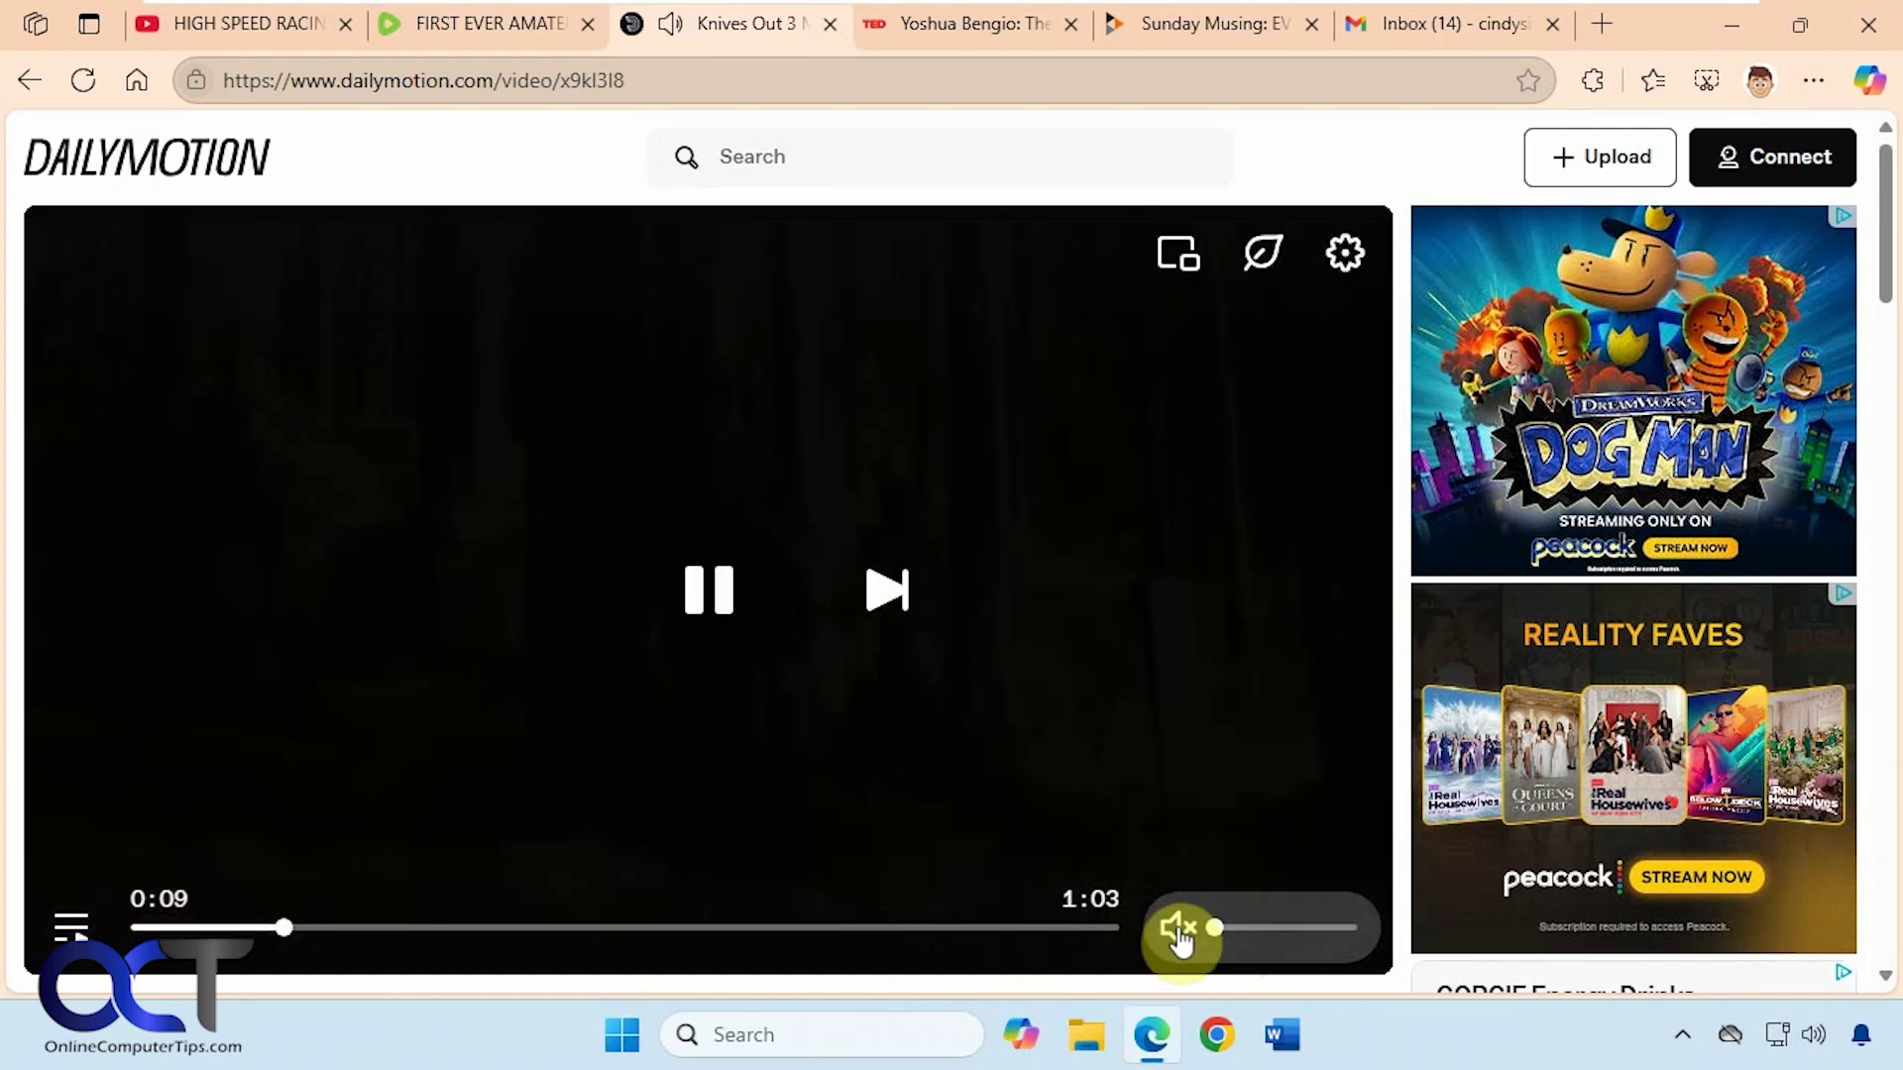
{"action": "left_click", "coordinate": [1180, 926]}
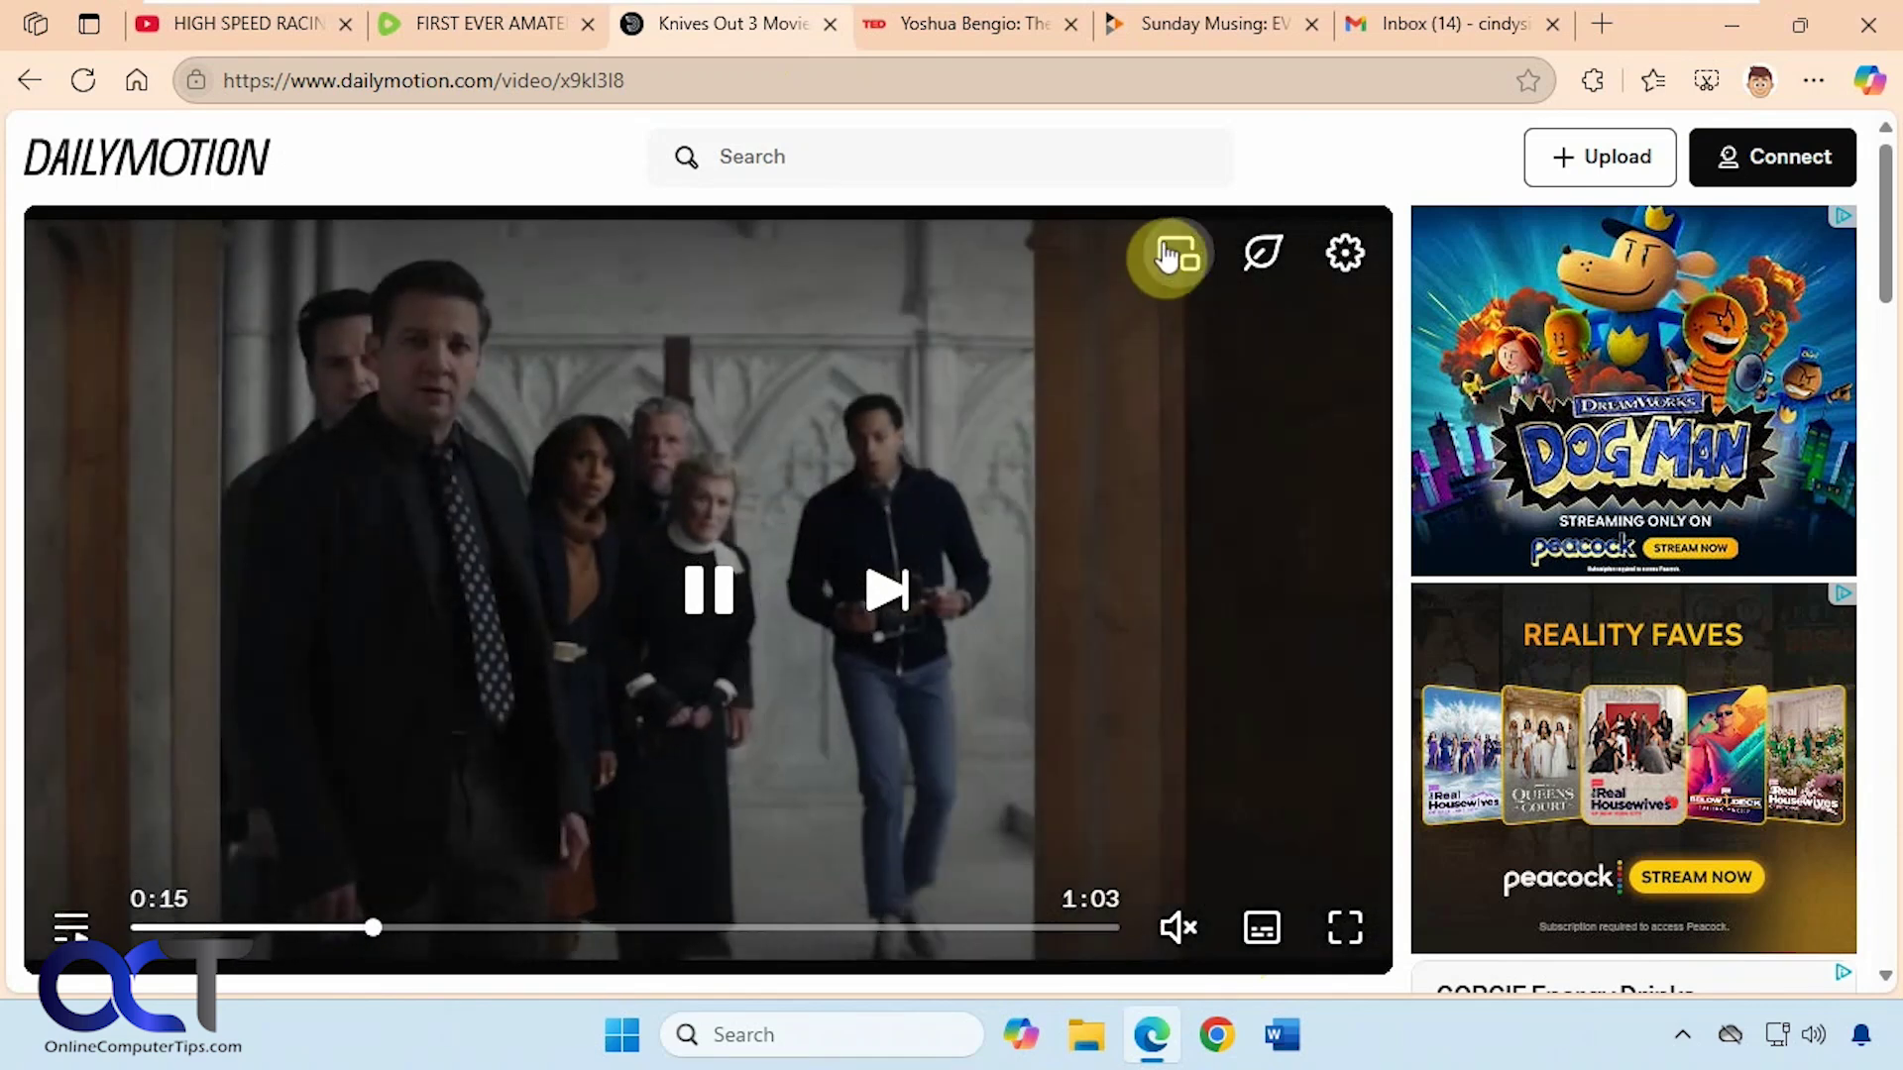
Pop the Knives Out 3 video into picture-in-picture, then close the mini player
{"action": "left_click", "coordinate": [1174, 253]}
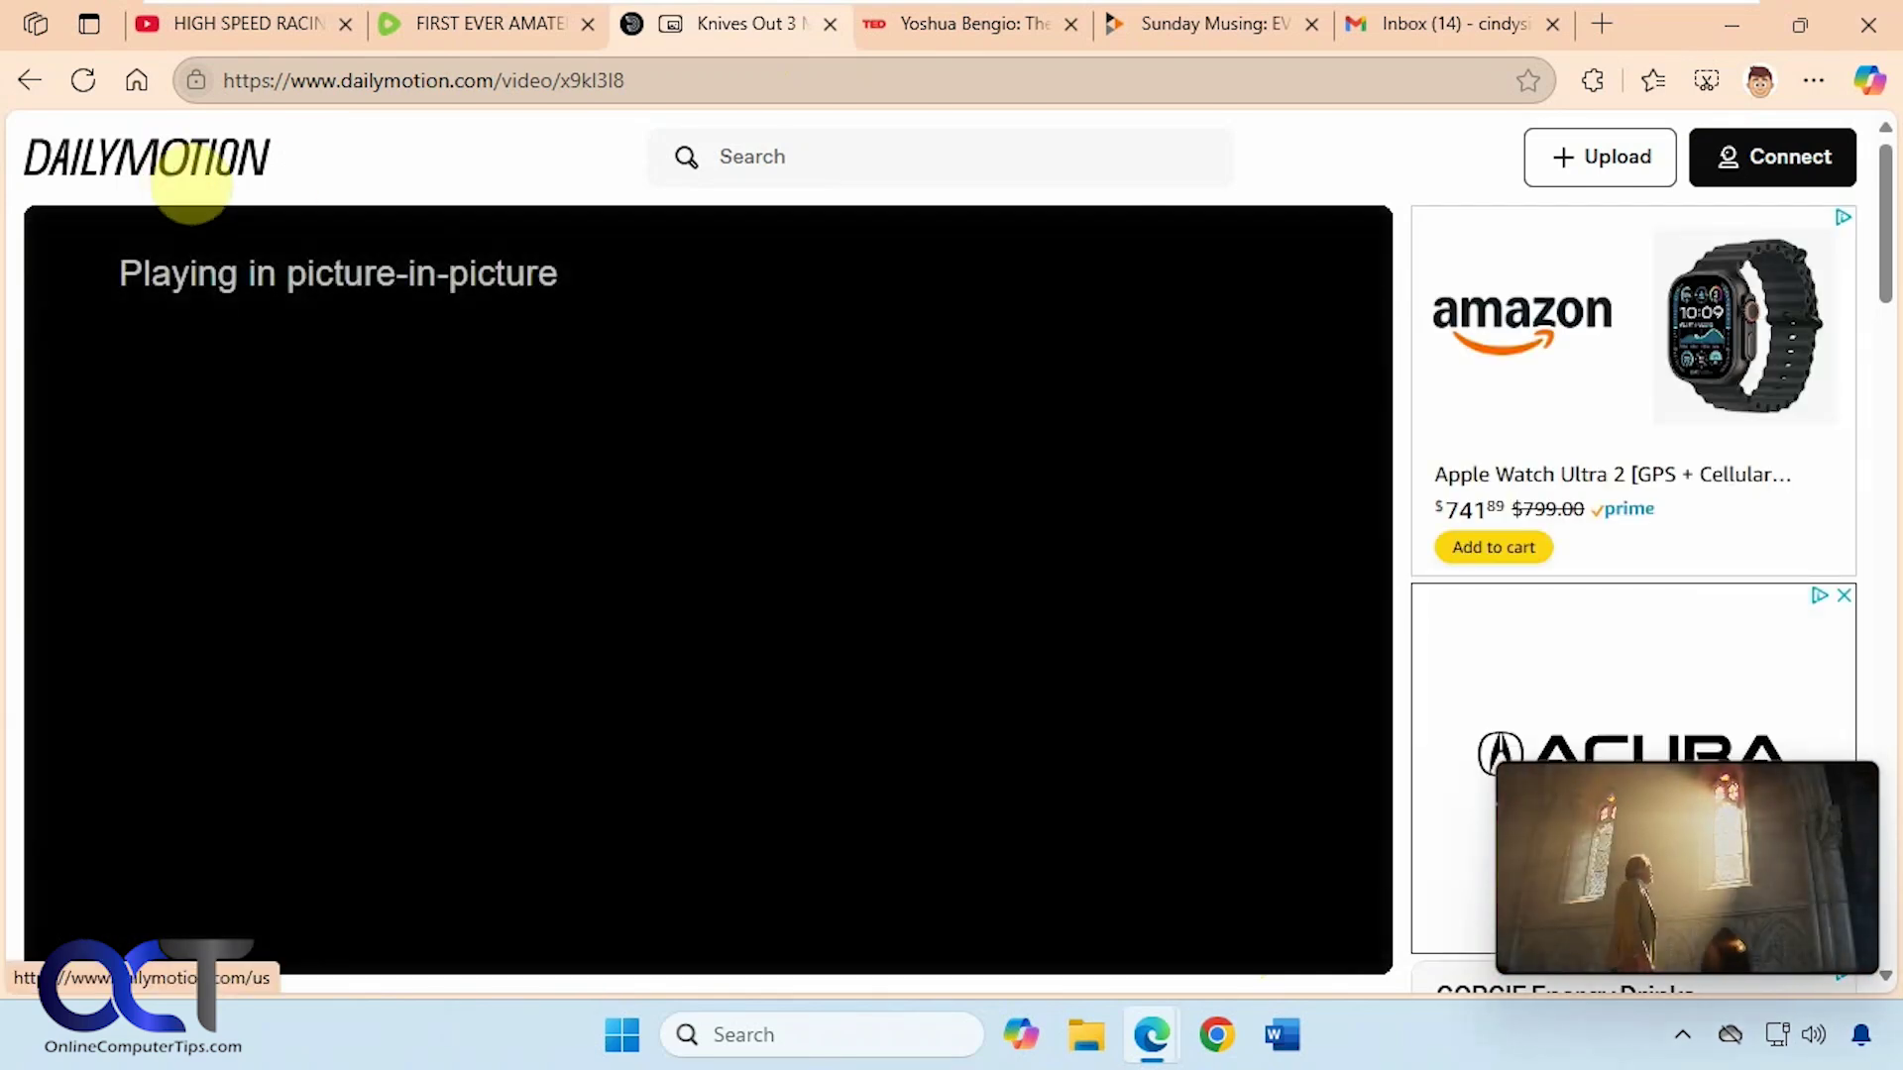
{"action": "mouse_move", "coordinate": [1683, 960]}
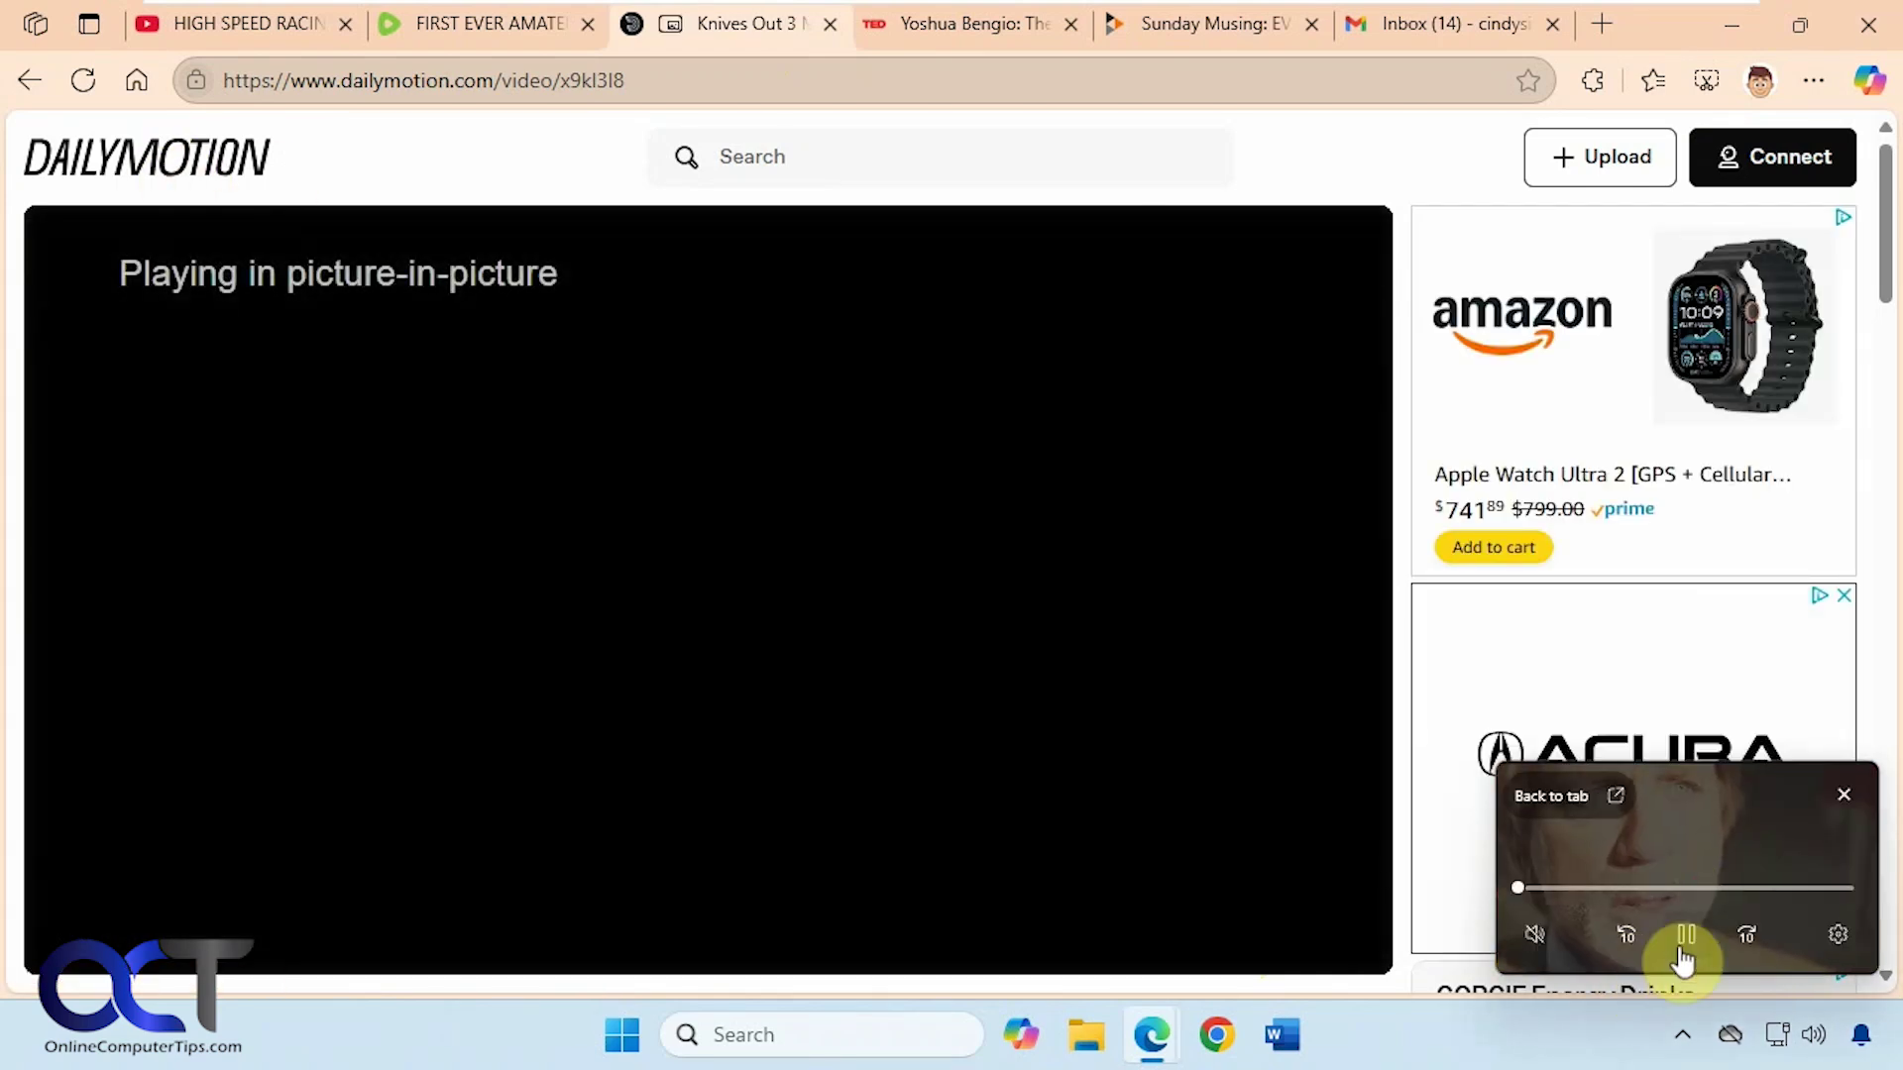
{"action": "left_click", "coordinate": [1845, 798]}
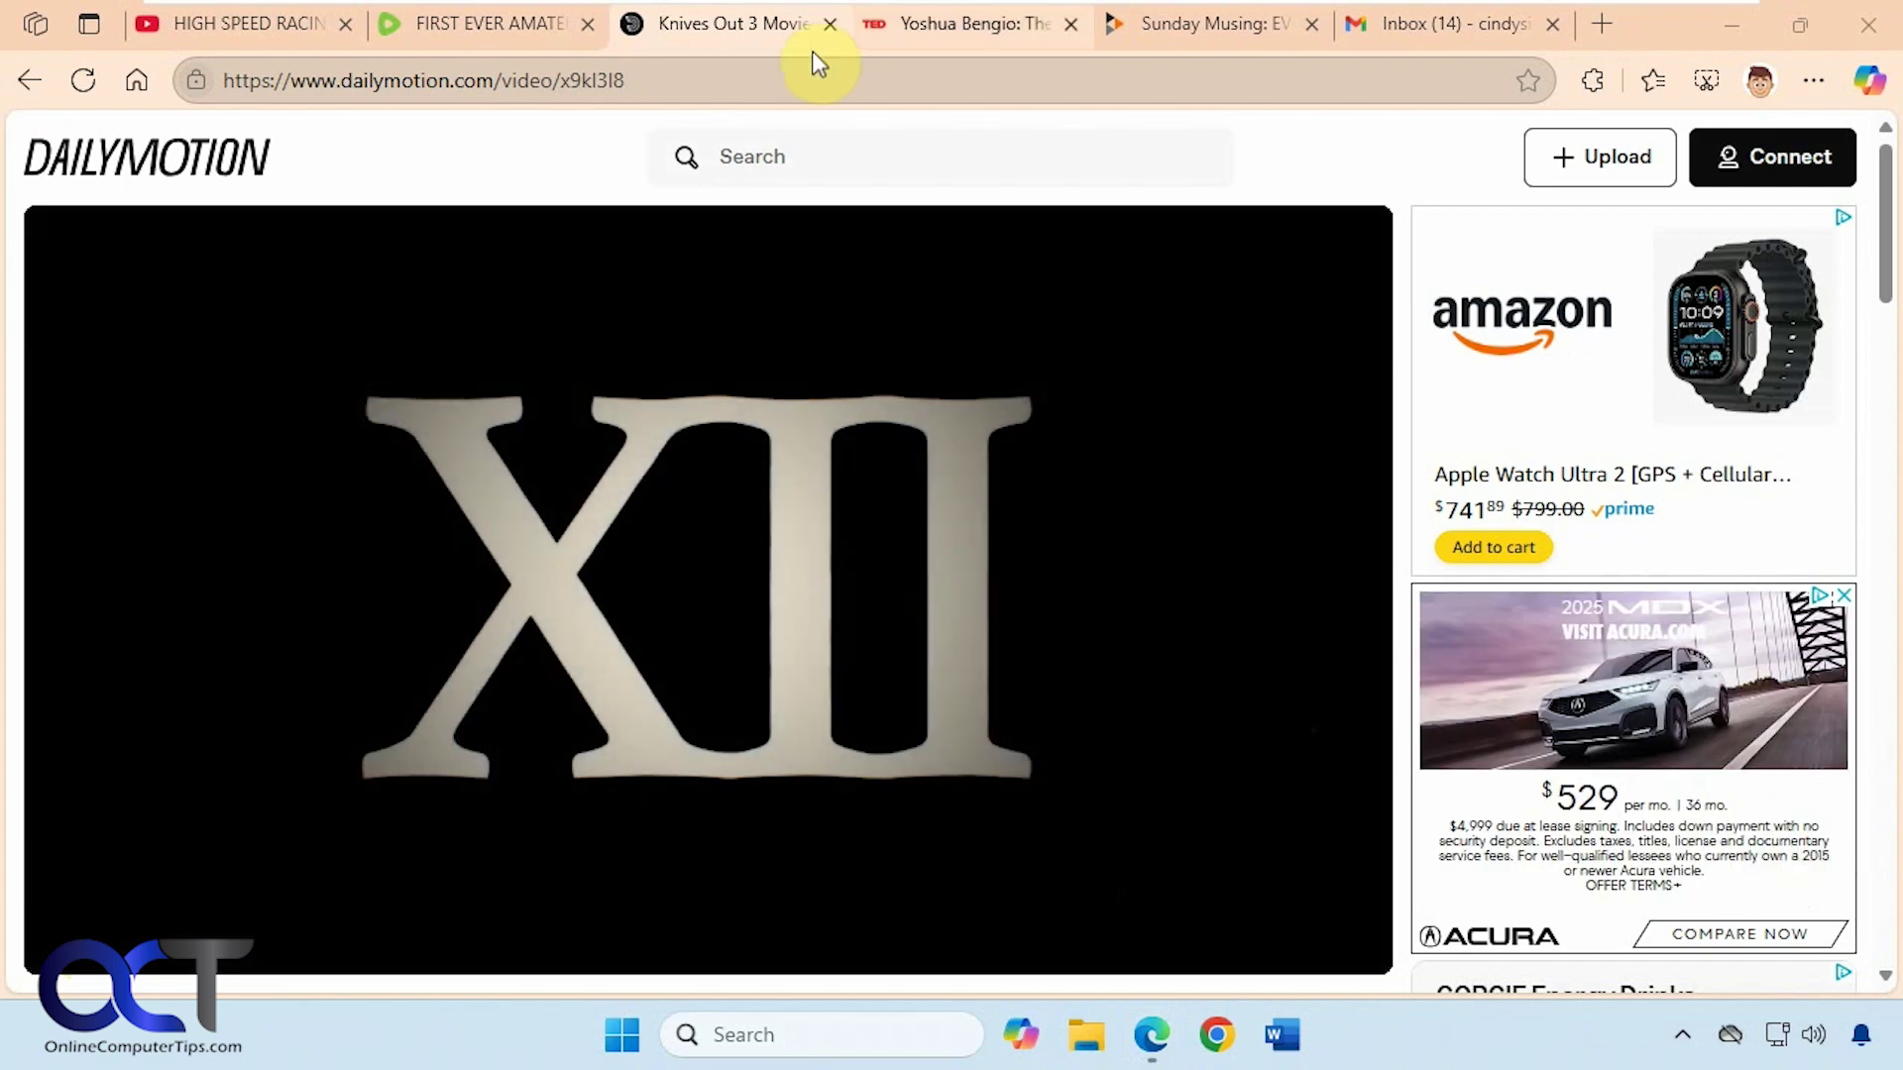
Look at the Yoshua Bengio TED talk tab, then switch to the Sunday Musing PeerTube tab
{"action": "left_click", "coordinate": [917, 29]}
{"action": "mouse_move", "coordinate": [715, 376]}
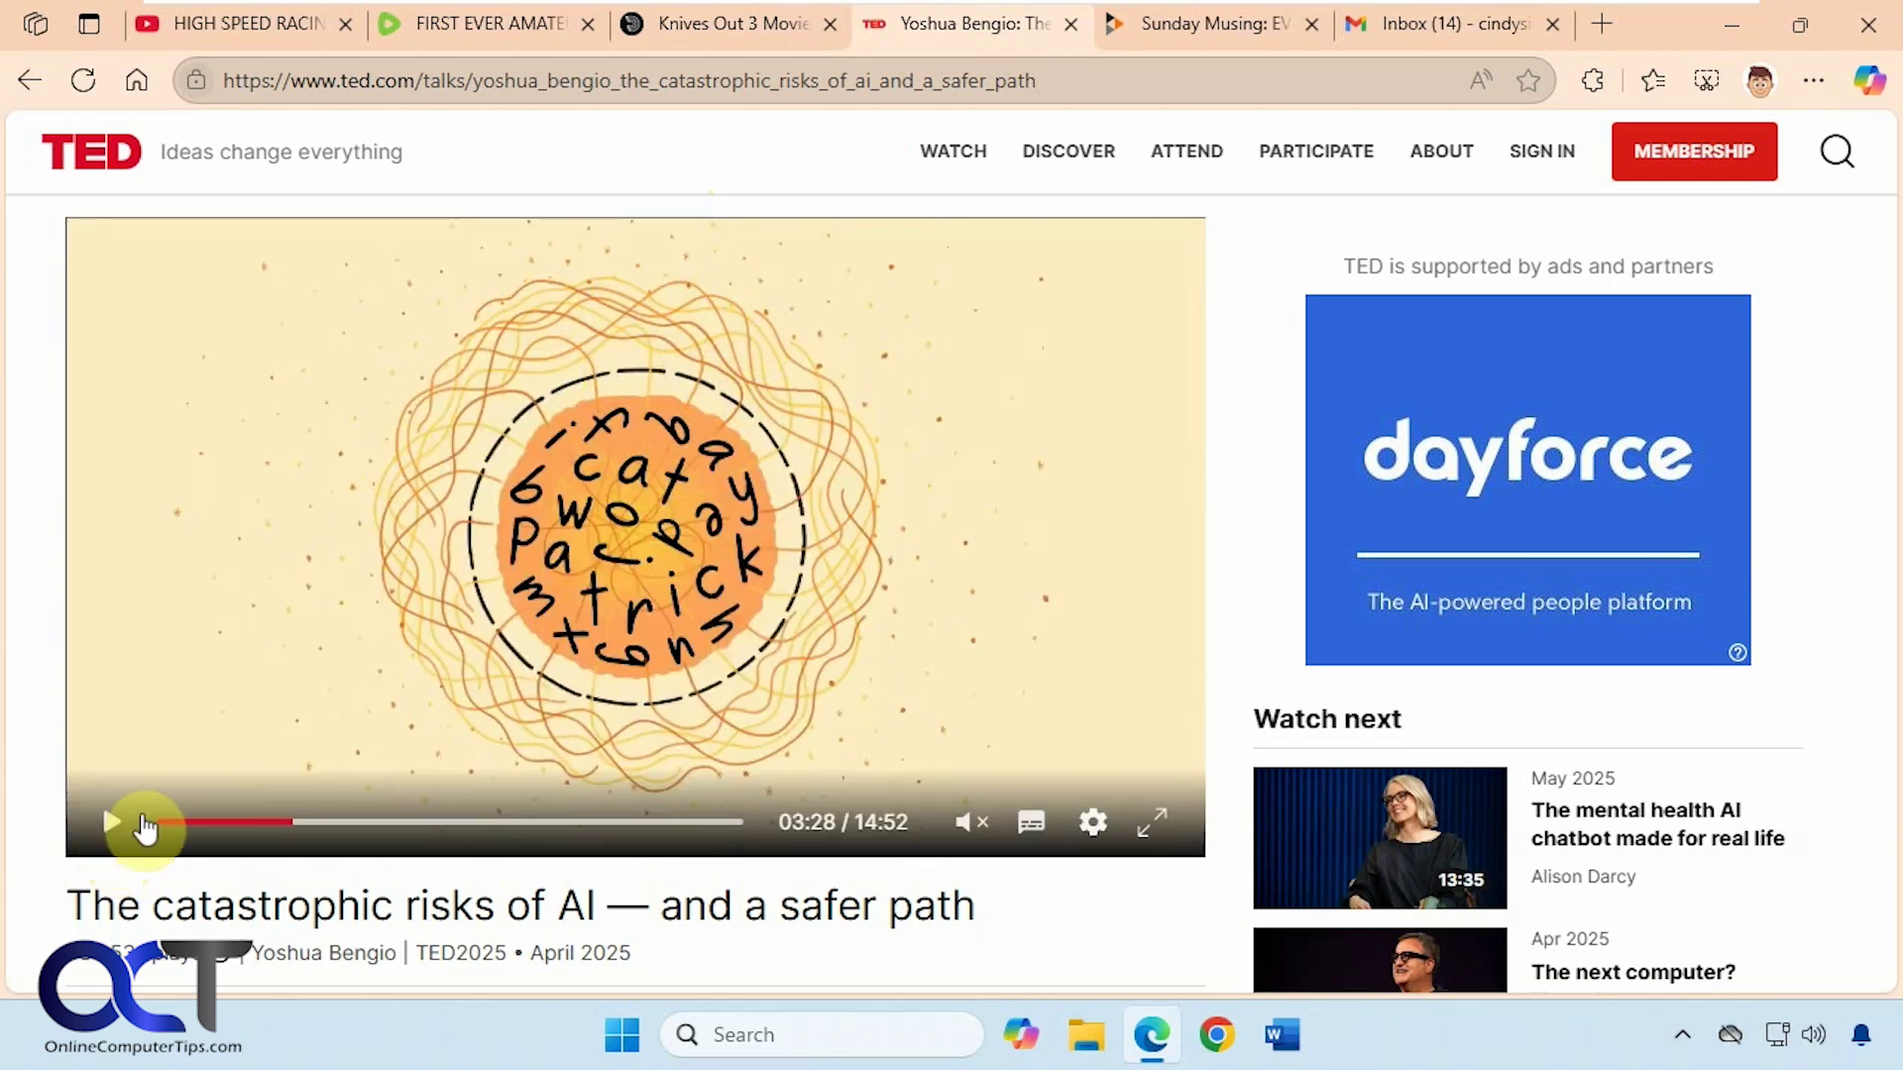
{"action": "left_click", "coordinate": [1203, 27]}
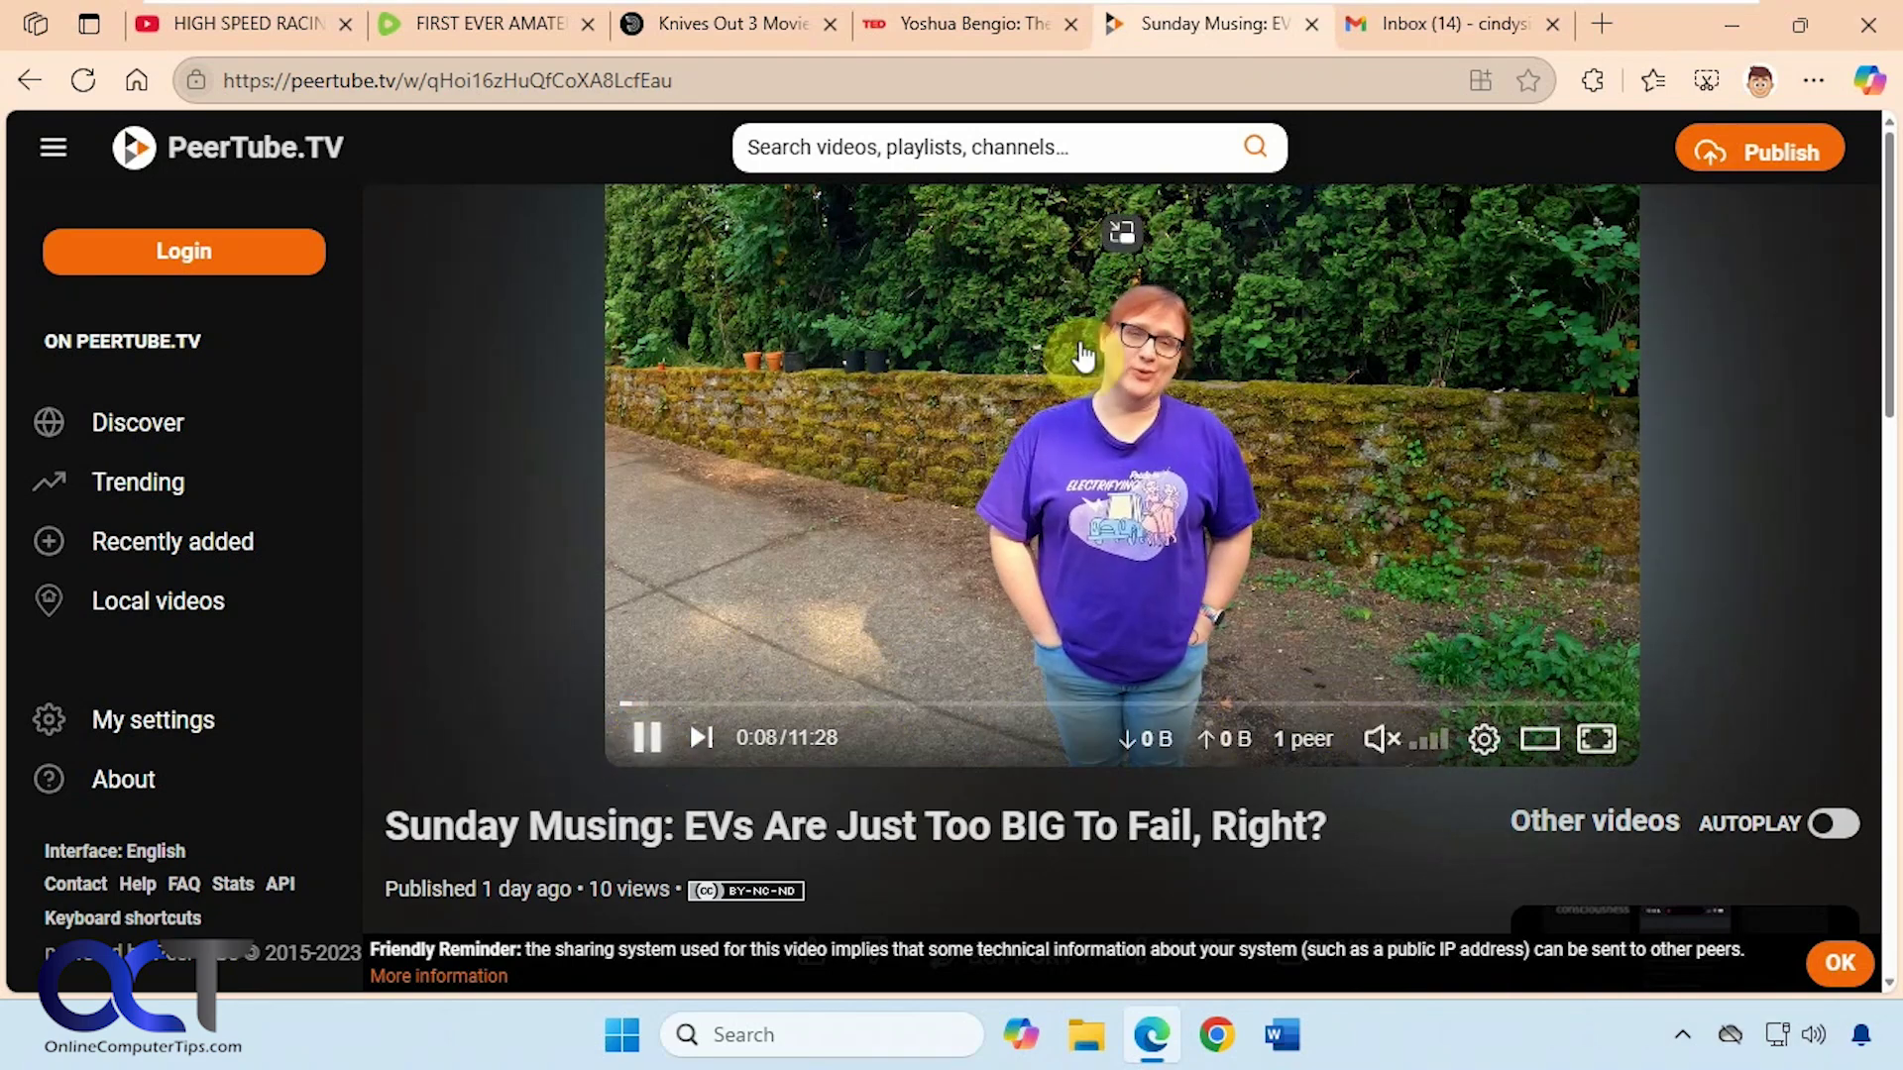
Pop the PeerTube video out, send it back and pause at 0:15, then pop out and close it again
{"action": "left_click", "coordinate": [1123, 240]}
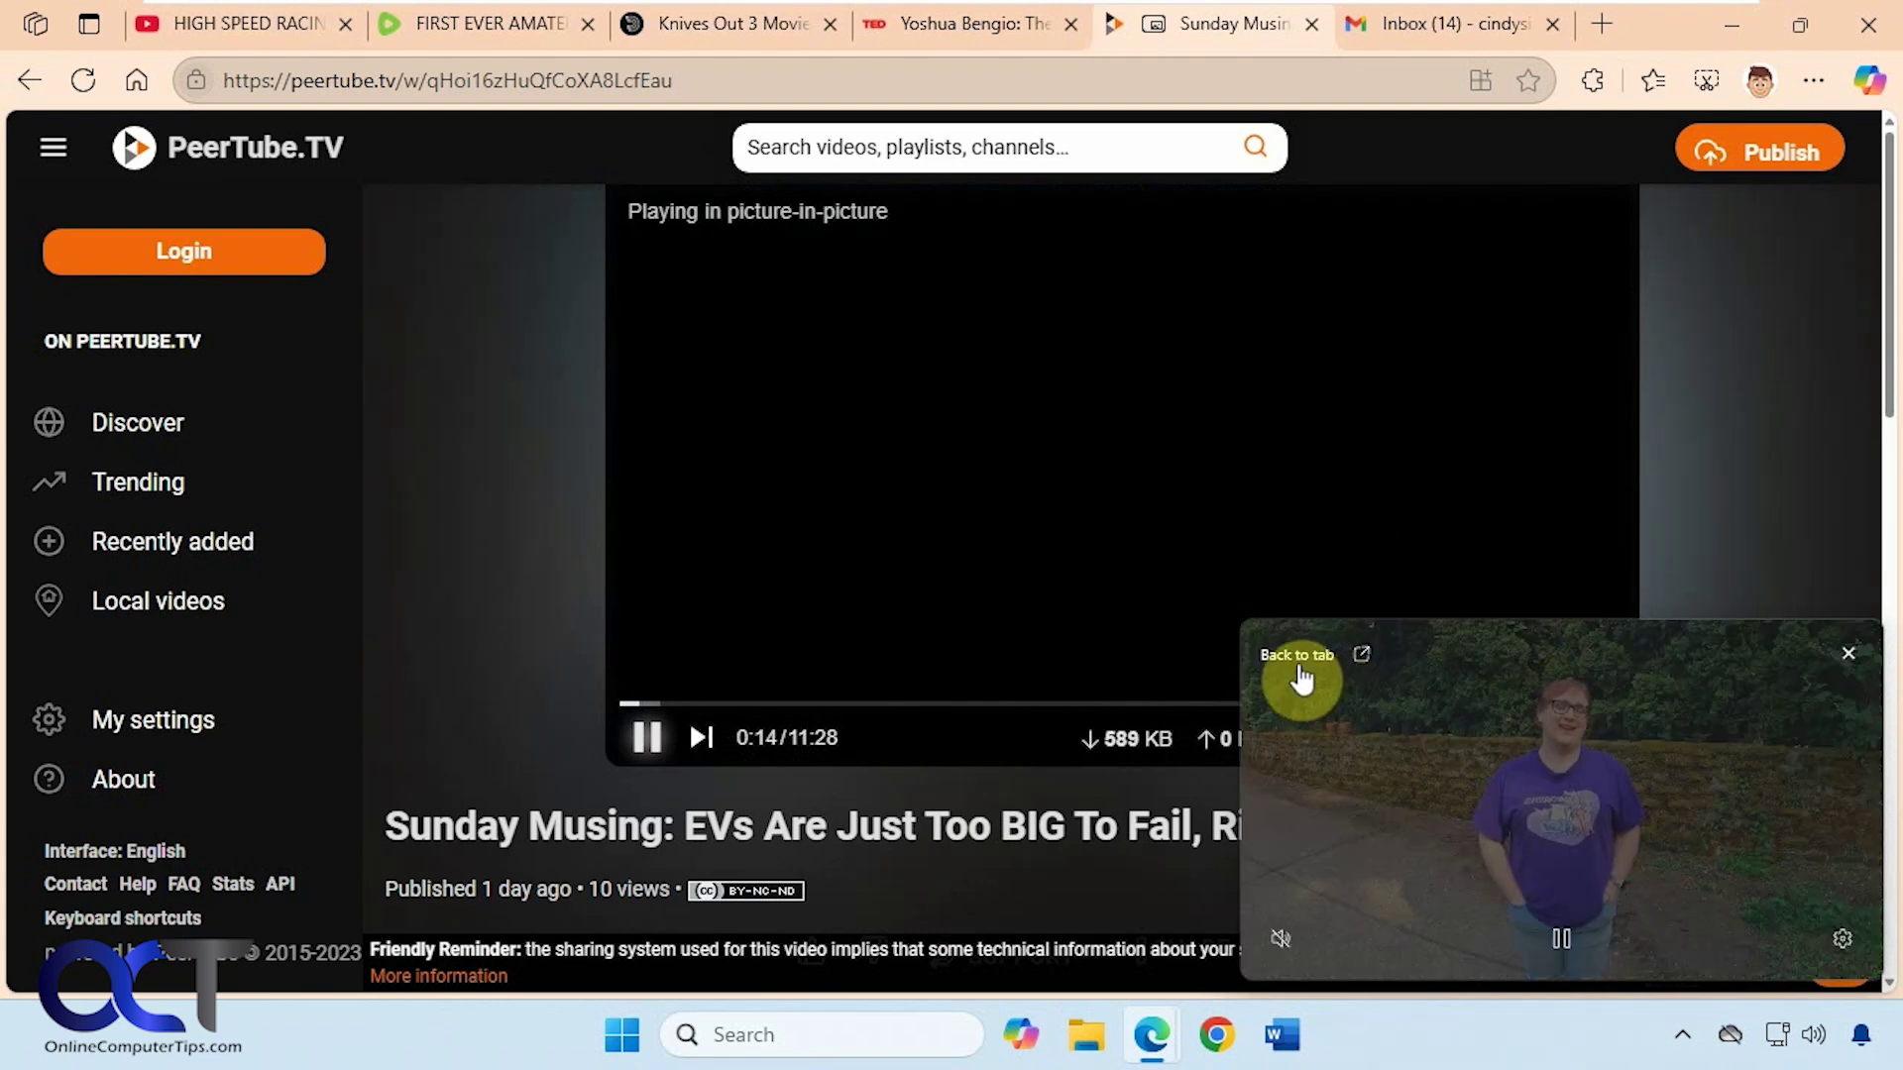
{"action": "left_click", "coordinate": [1297, 671]}
{"action": "left_click", "coordinate": [647, 738]}
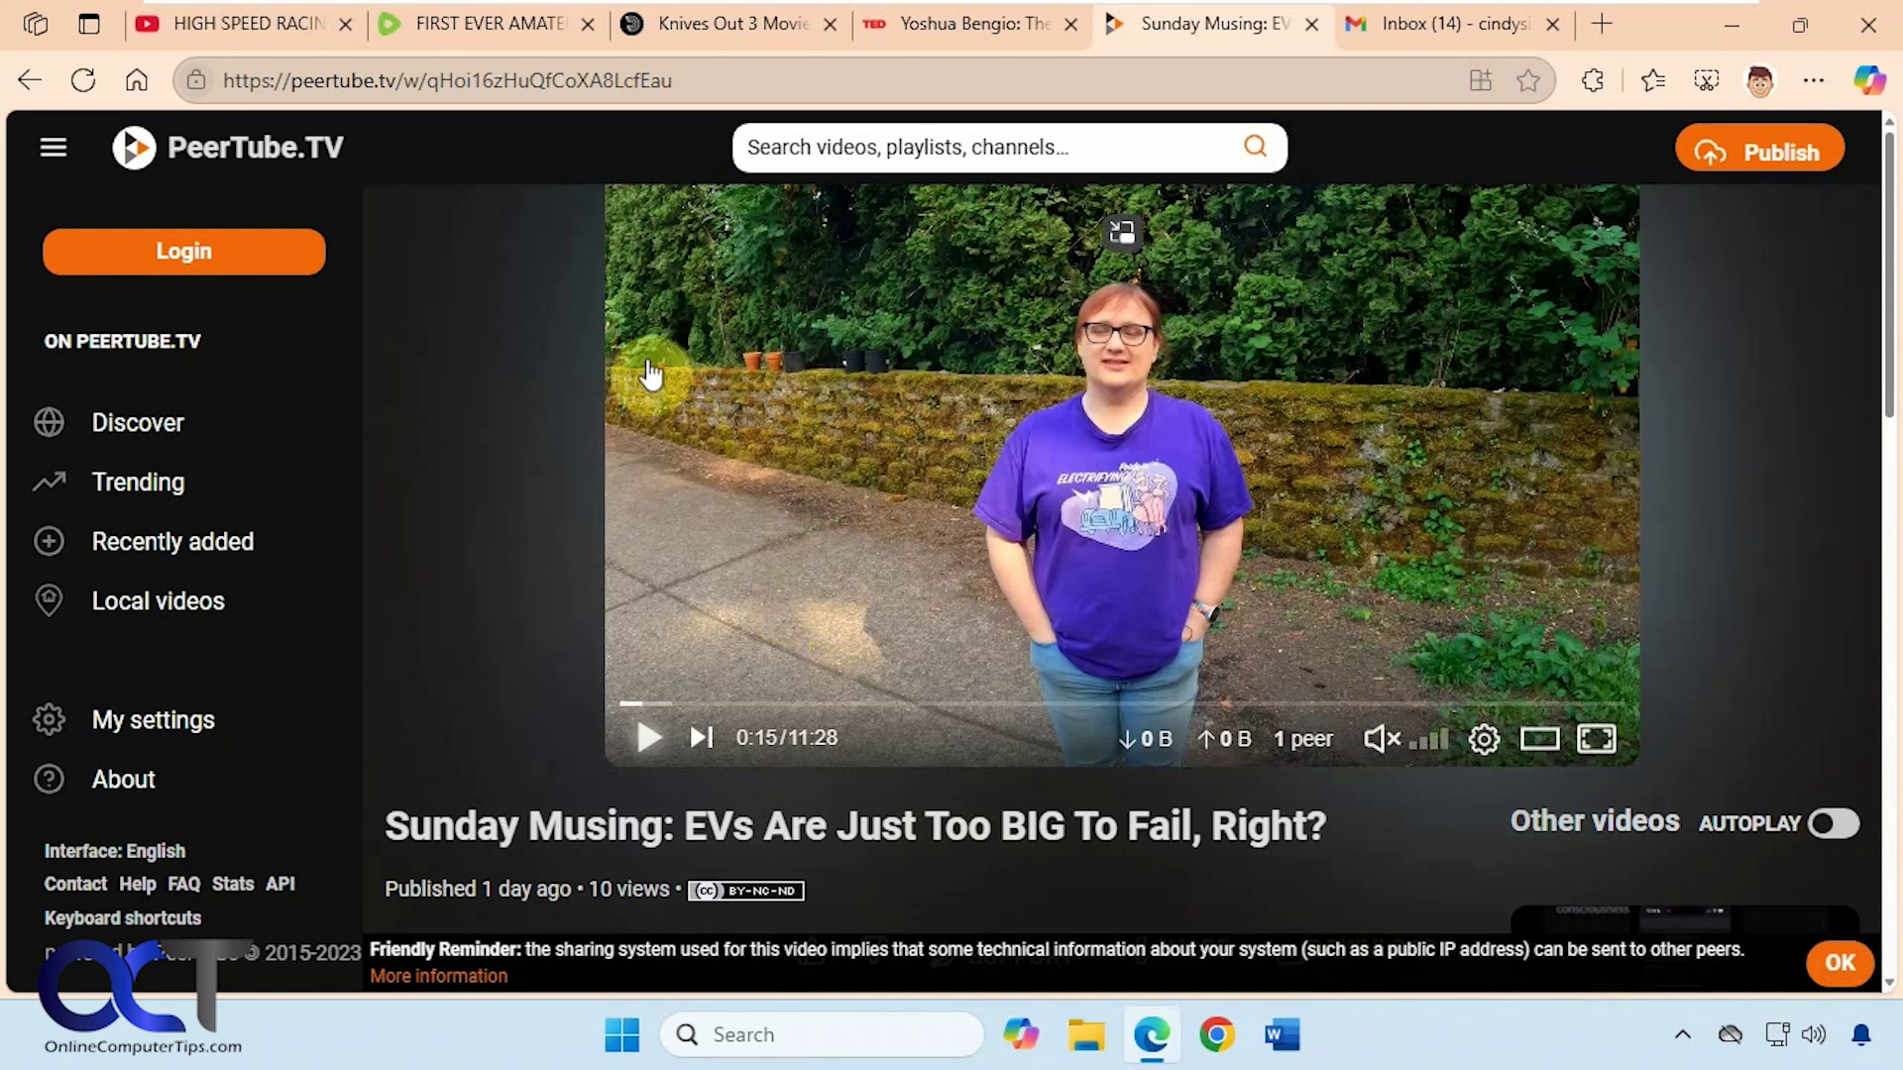
{"action": "left_click", "coordinate": [1123, 240]}
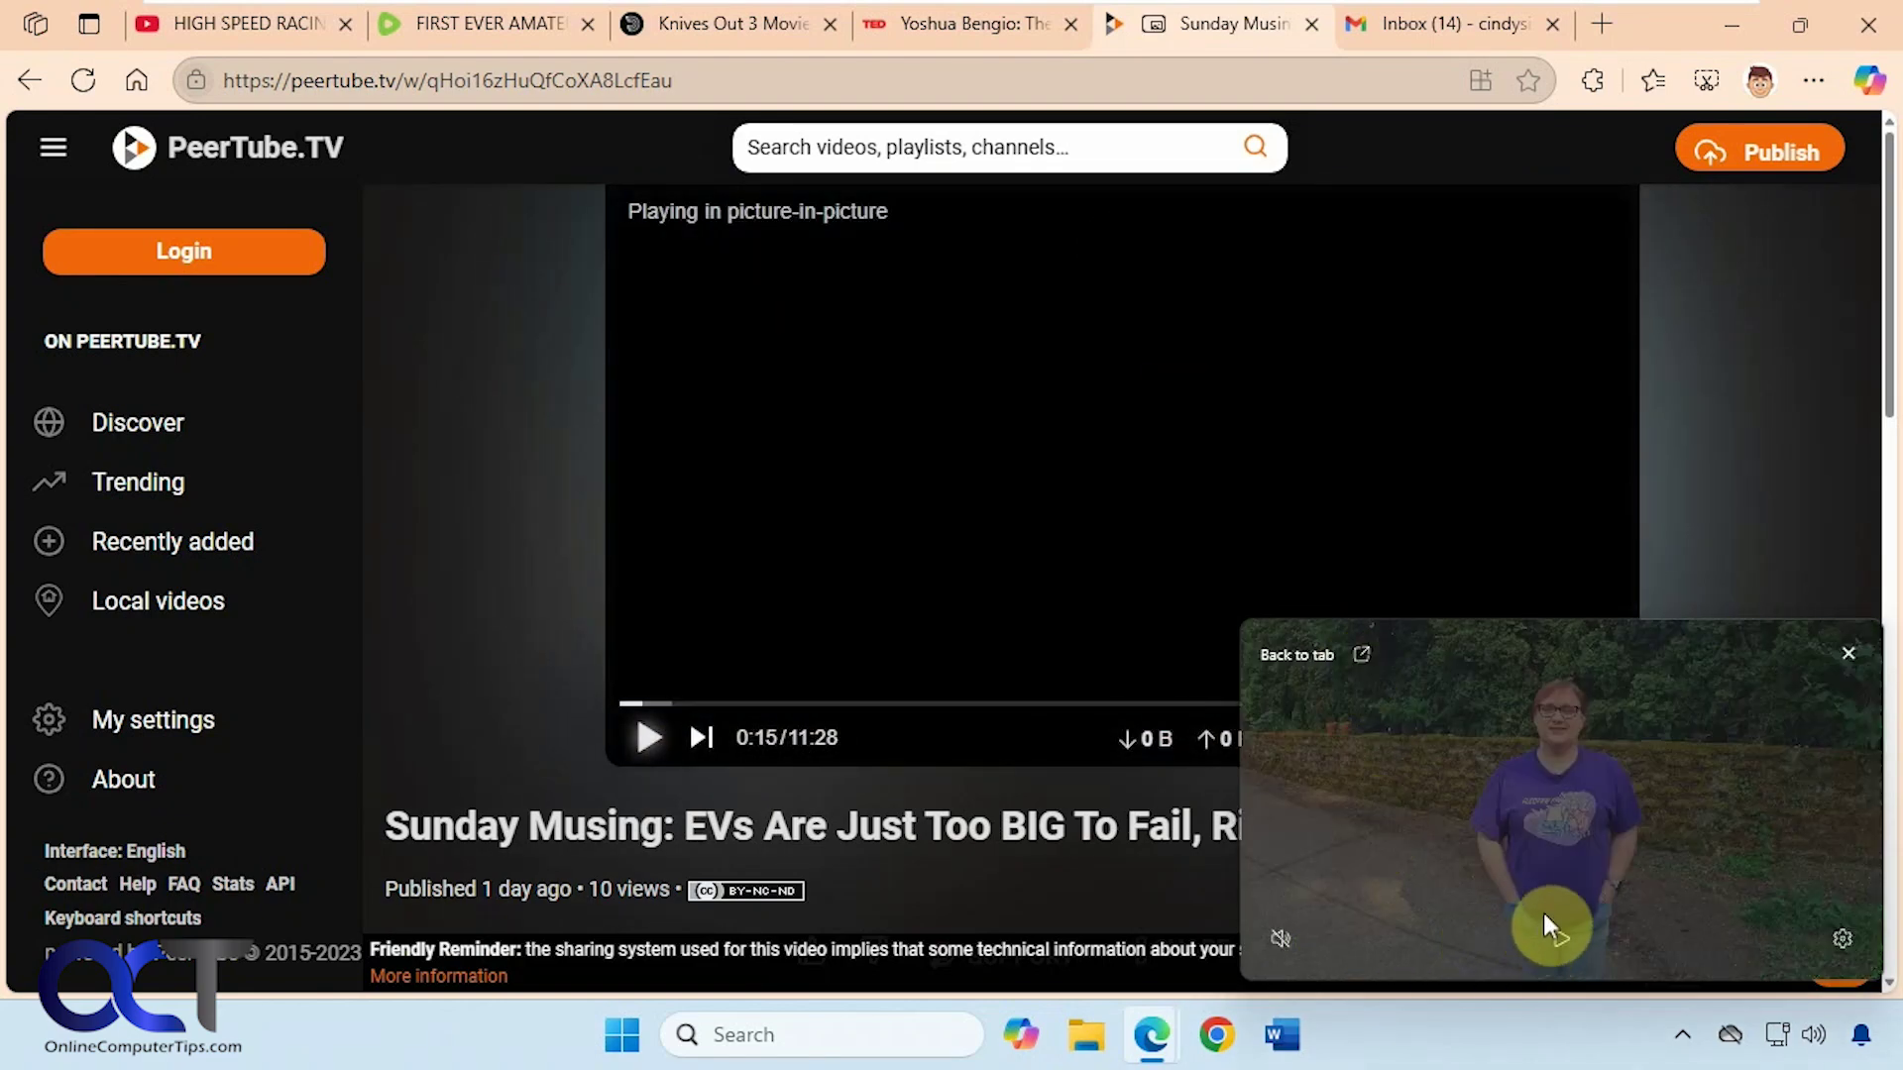
{"action": "left_click", "coordinate": [1845, 656]}
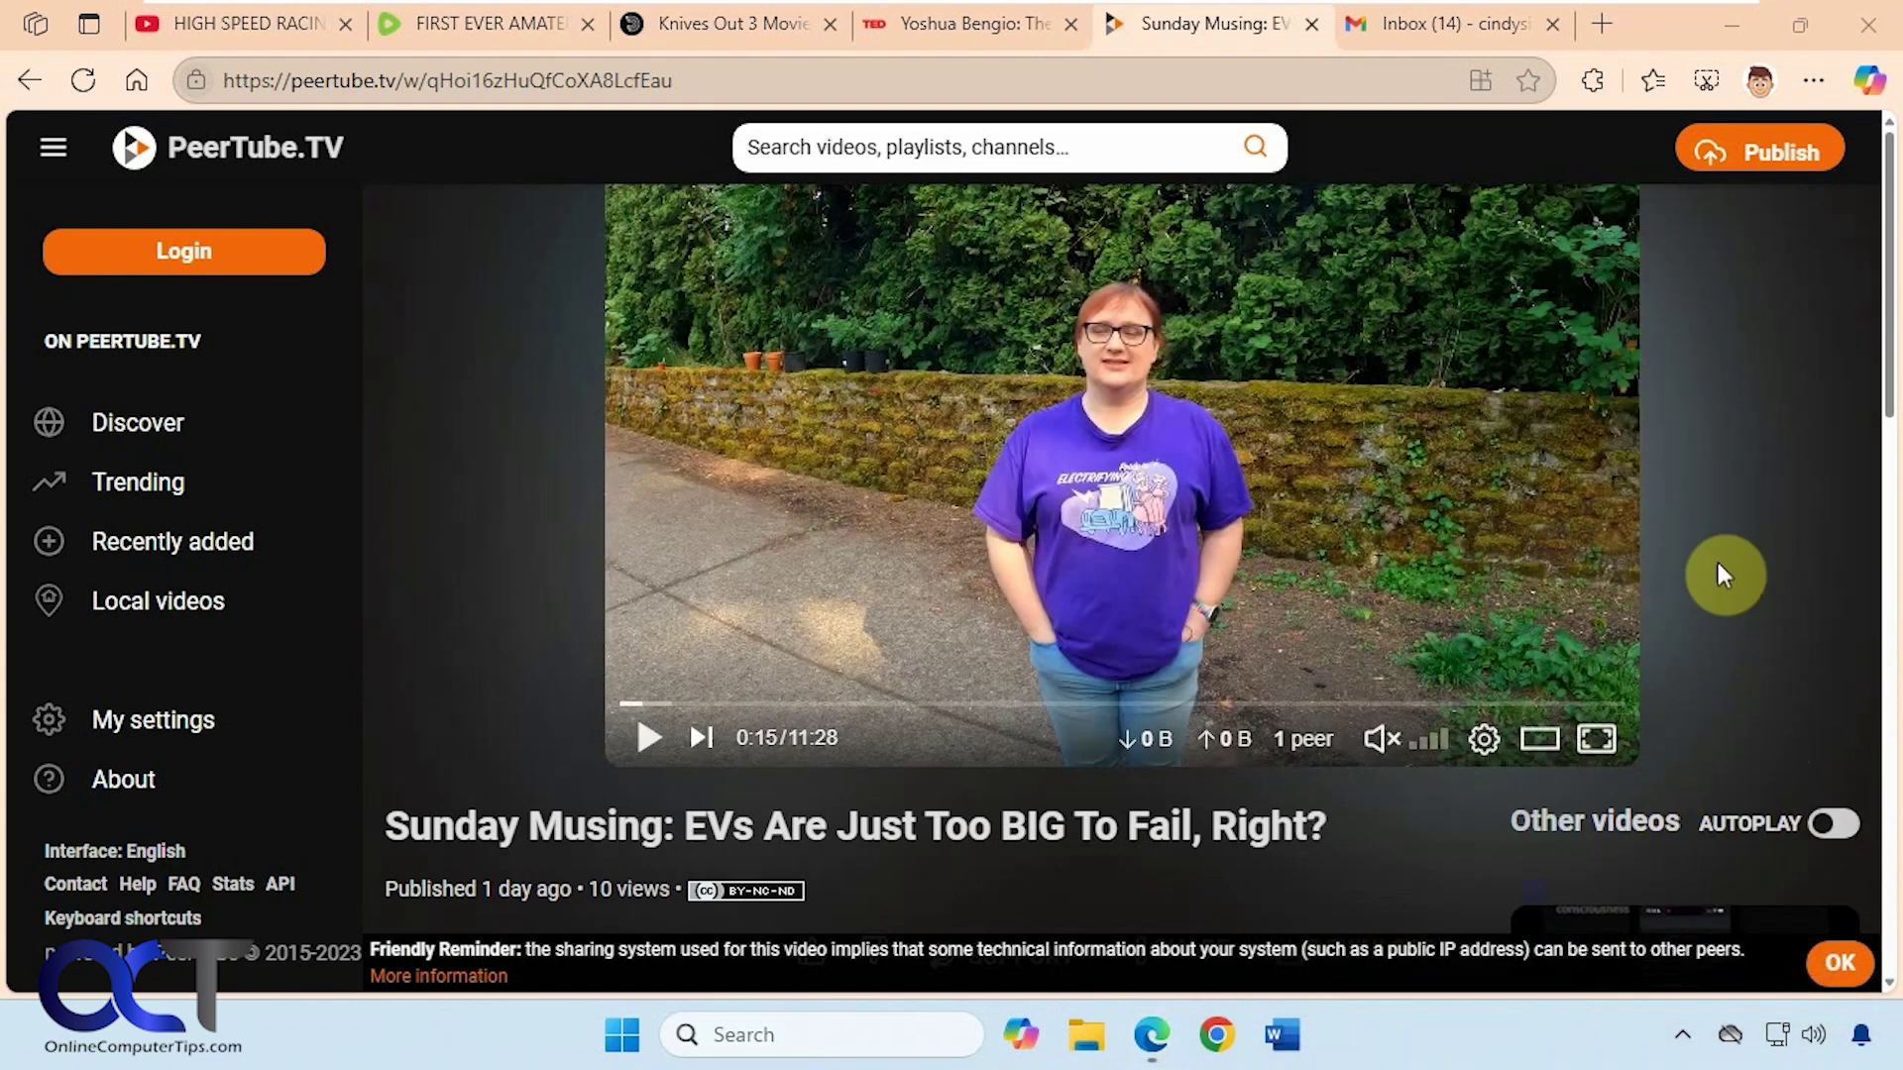